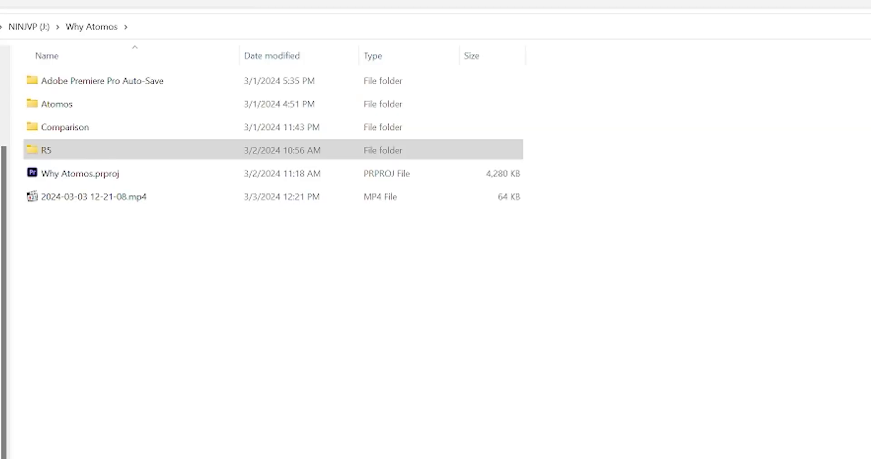
Open the ProRes folder inside the Atomos folder
key(Escape)
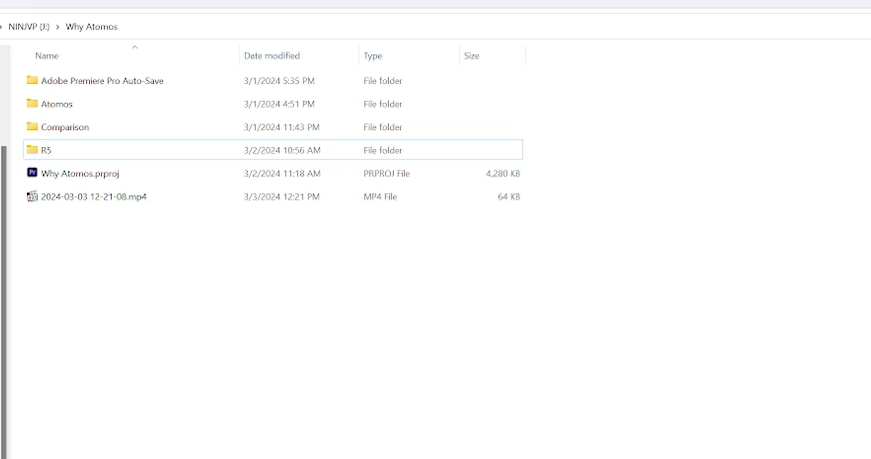
click(46, 150)
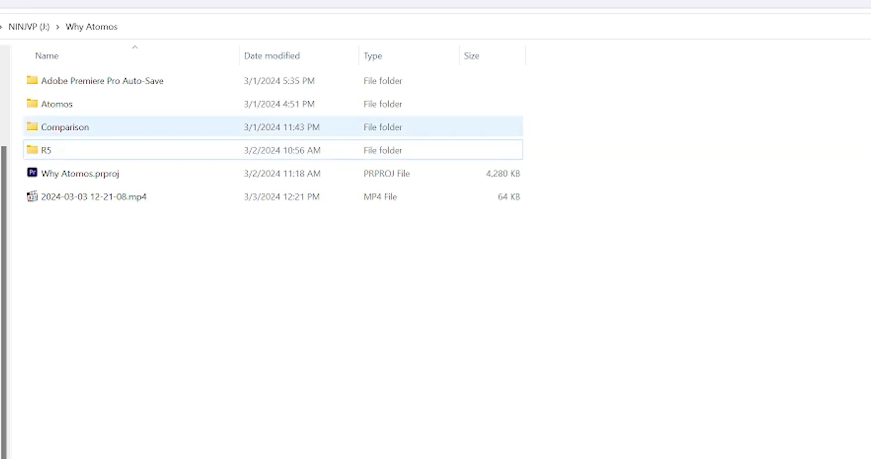
double_click(57, 104)
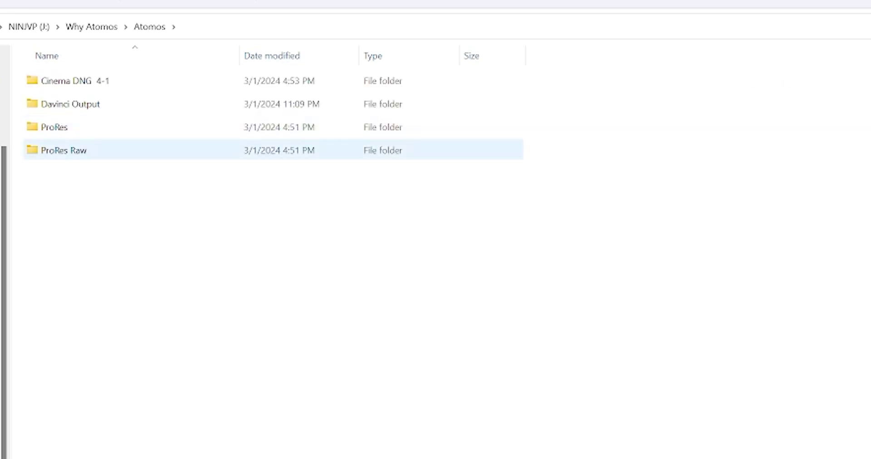
click(54, 127)
click(63, 151)
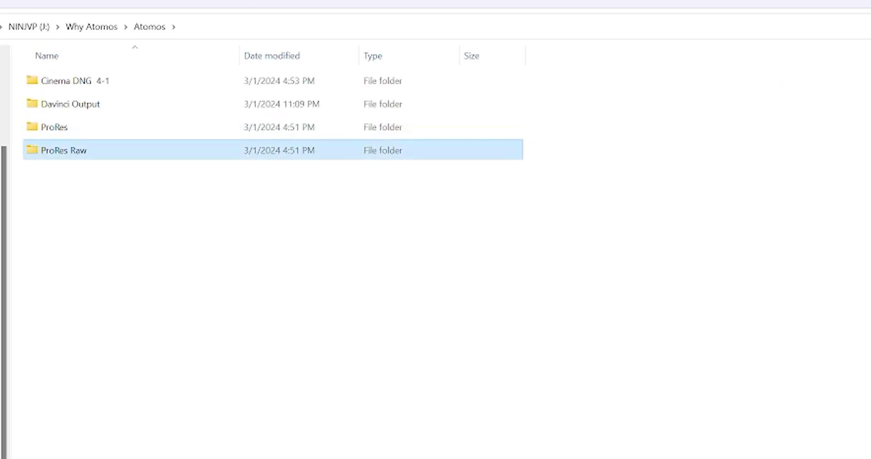
double_click(54, 127)
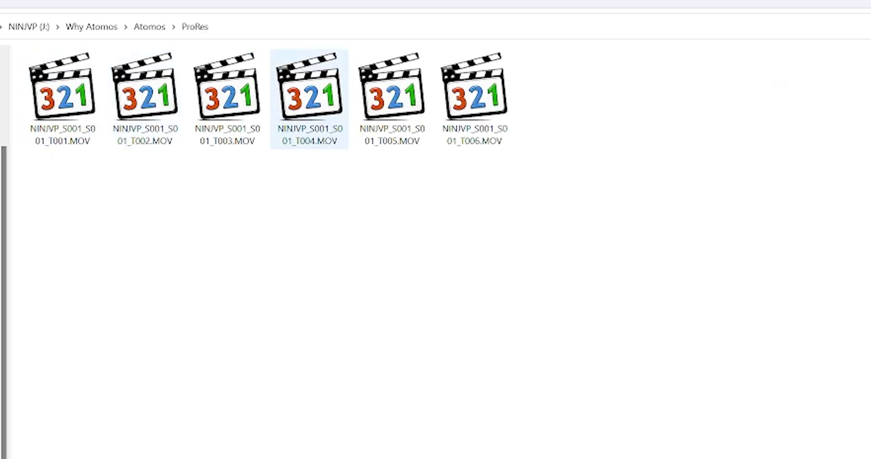
Play NINJVP_S001_S001_T004.MOV, pausing and resuming it, and close the player
click(305, 115)
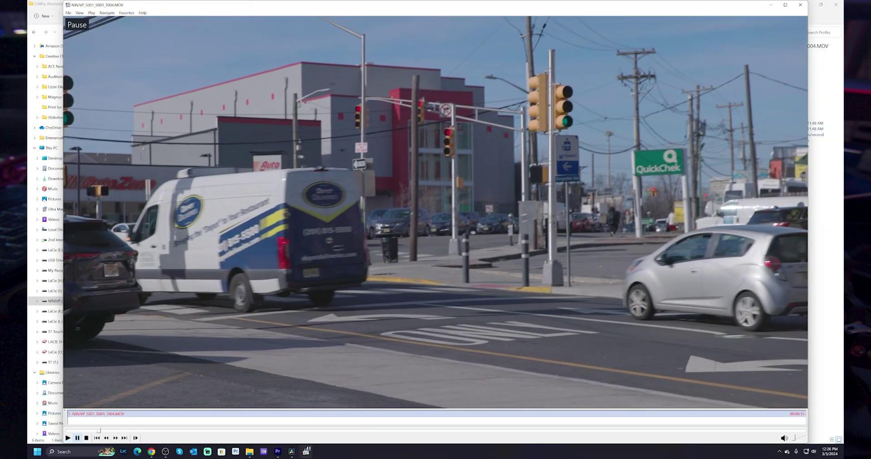
key(space)
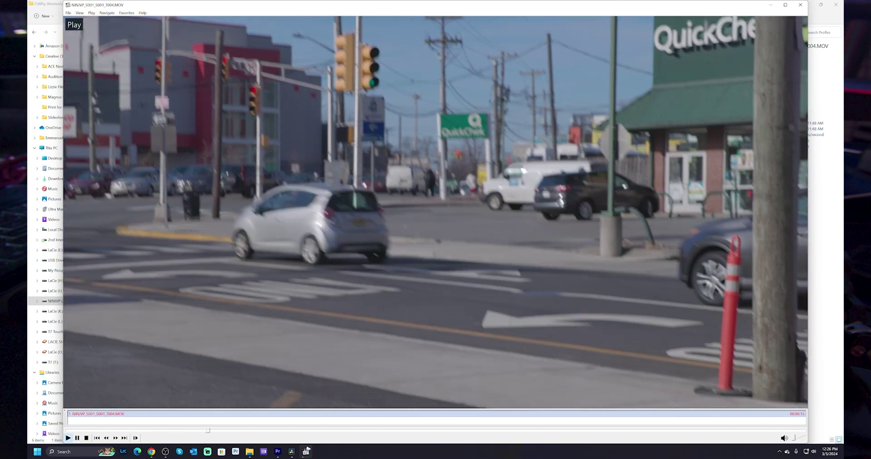
key(space)
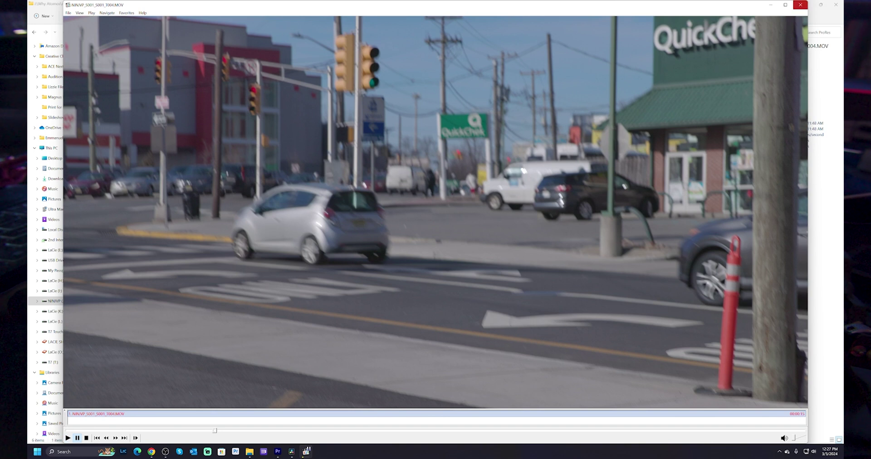
click(801, 5)
Return to the Atomos folder and open its ProRes Raw folder
click(388, 155)
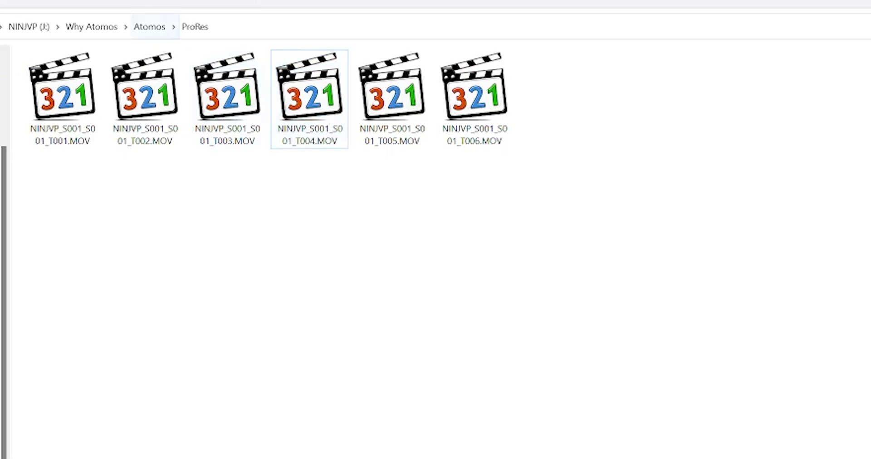
click(149, 26)
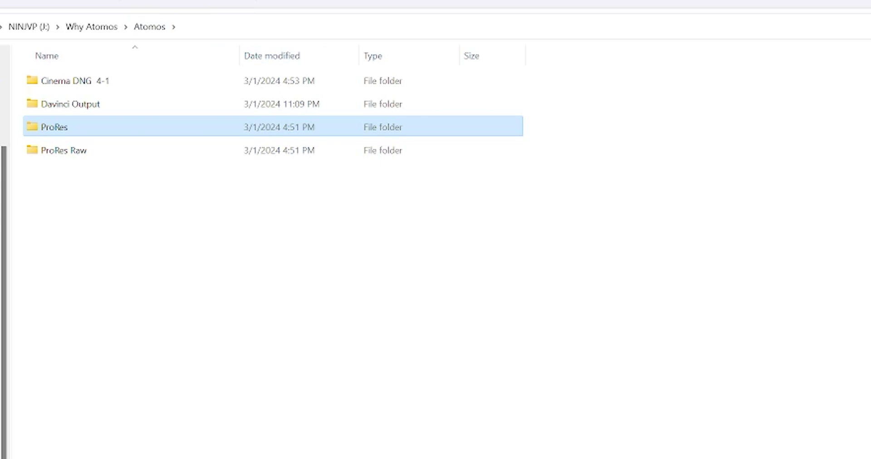
double_click(210, 153)
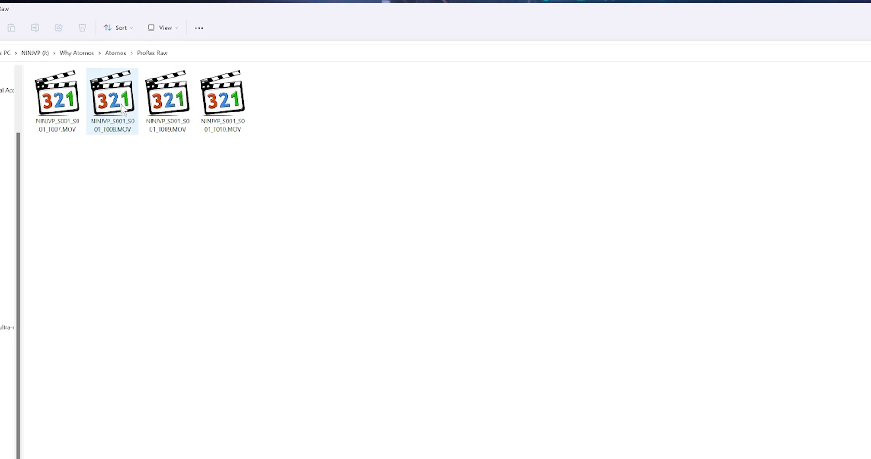
Try to play NINJVP_S001_S001_T008.MOV from the ProRes Raw folder and dismiss the player's warning
click(123, 109)
click(164, 121)
click(215, 120)
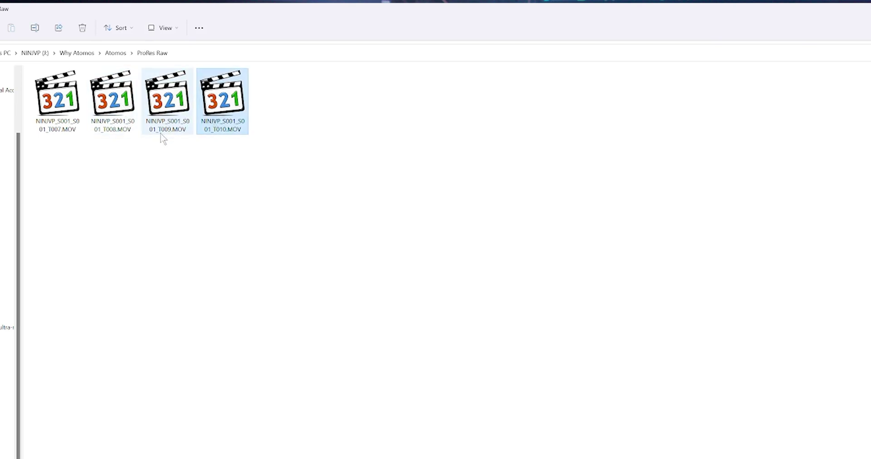
click(120, 132)
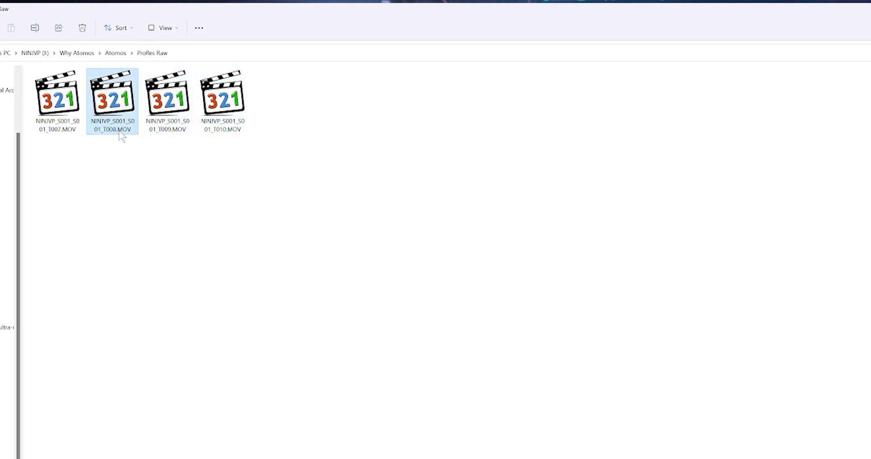
mouse_move(119, 125)
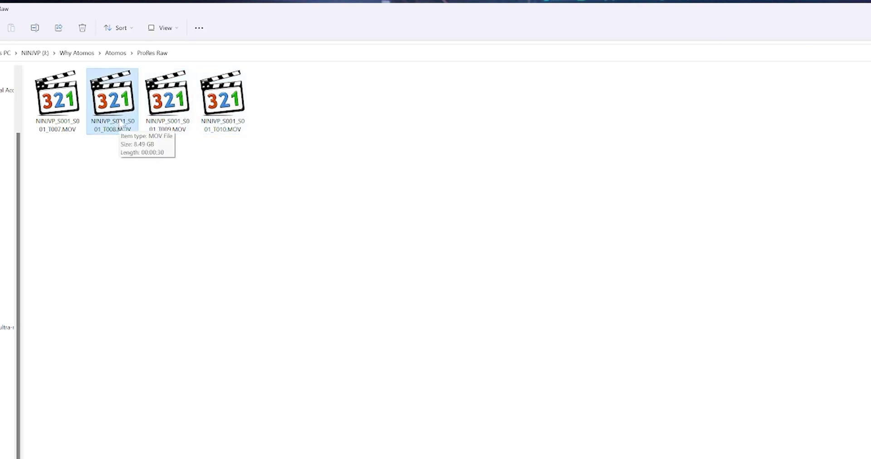
double_click(119, 126)
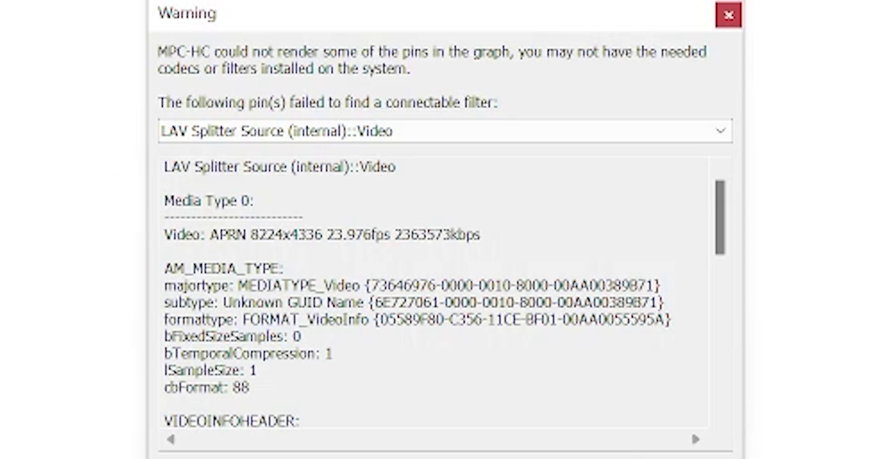
key(Escape)
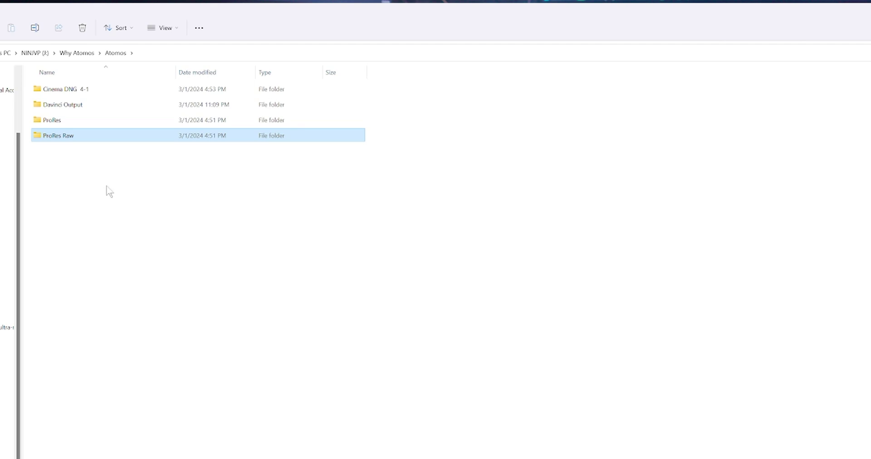
Switch to Premiere Pro and scrub through the T010 ProRes RAW clip in the sequence
click(130, 259)
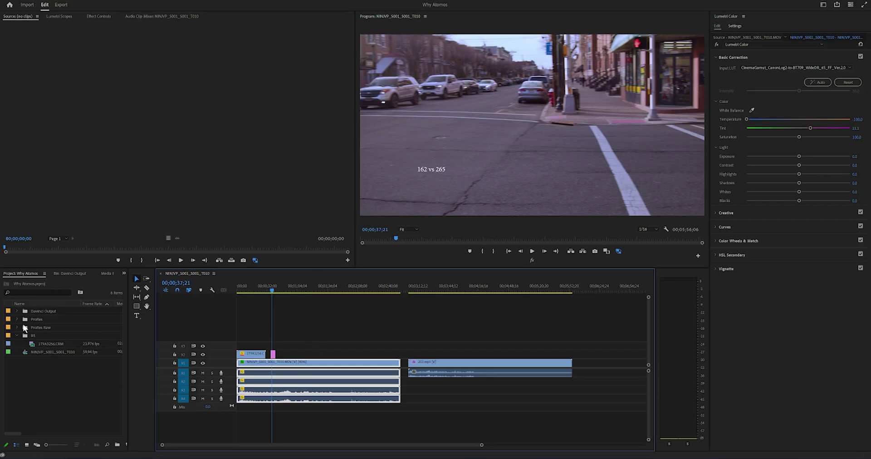
click(315, 287)
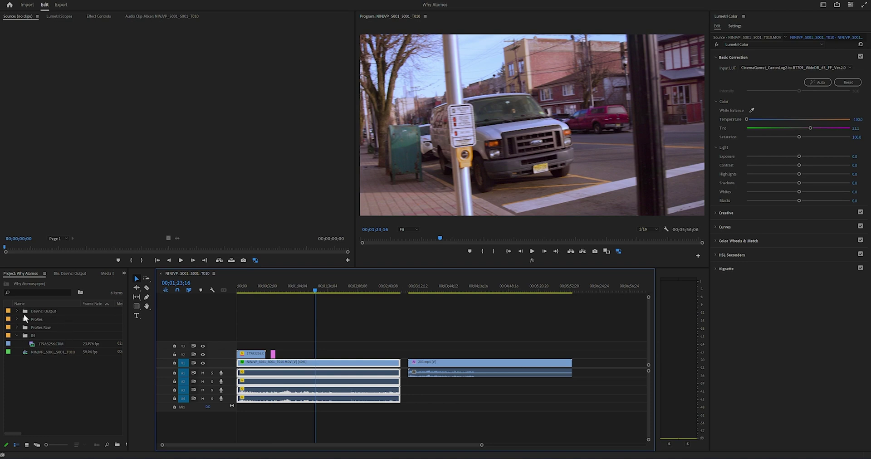
drag(325, 294, 340, 291)
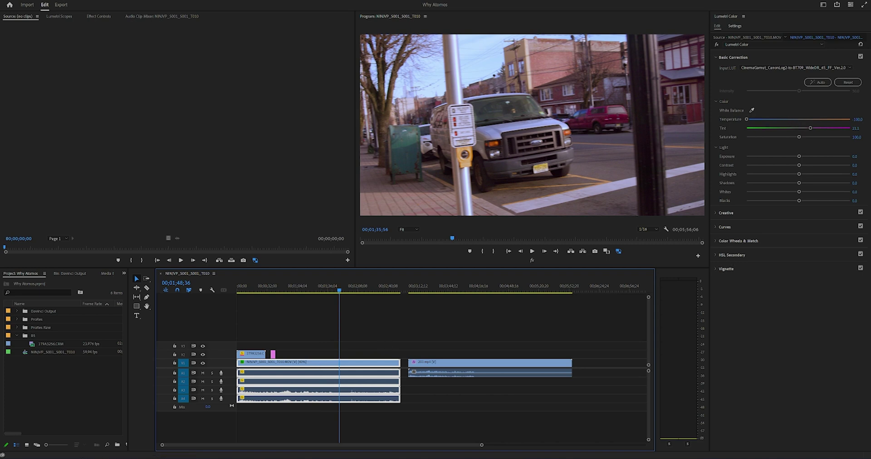
Compare the T010 clip without and with its Lumetri Basic Correction, leaving the correction enabled
click(861, 56)
click(333, 290)
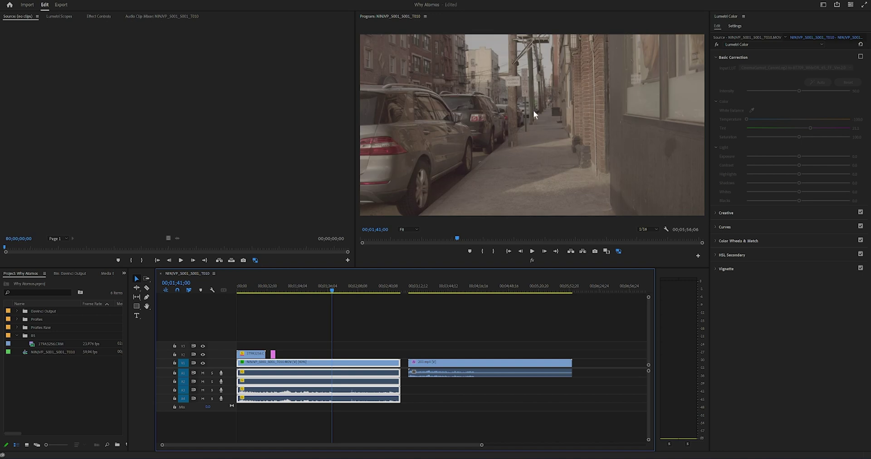
click(861, 56)
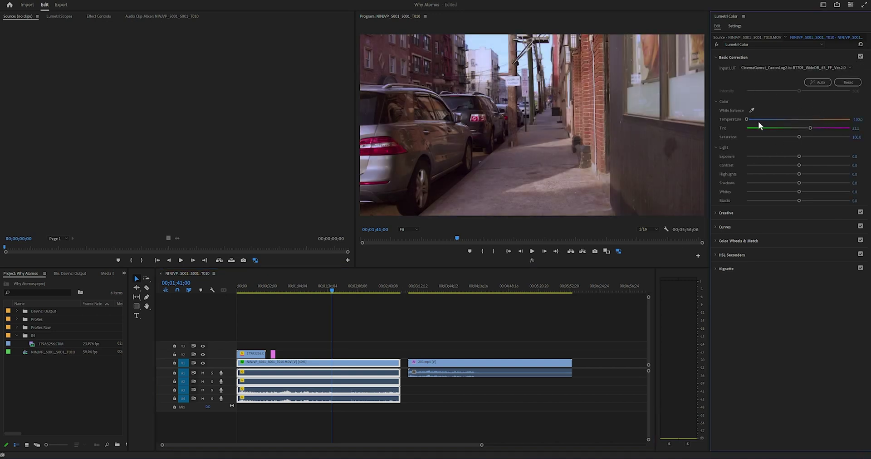
Select the T010 clip in the sequence and show its ProRes RAW source settings in Effect Controls
click(374, 352)
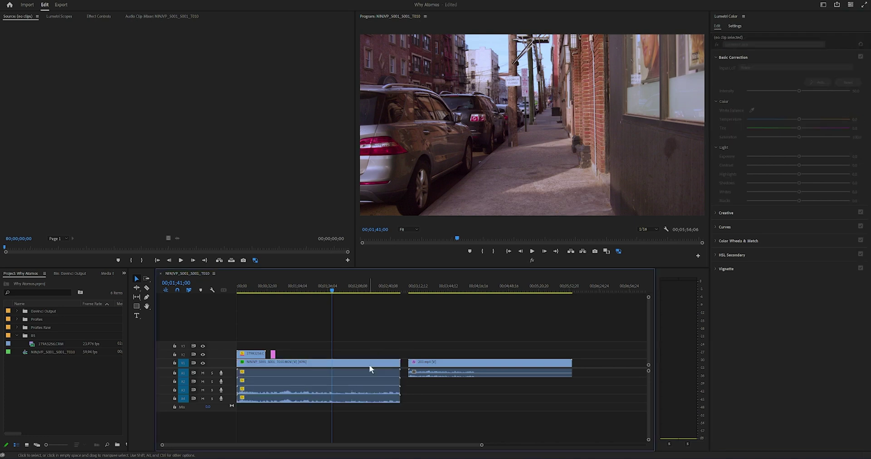
click(370, 364)
click(97, 16)
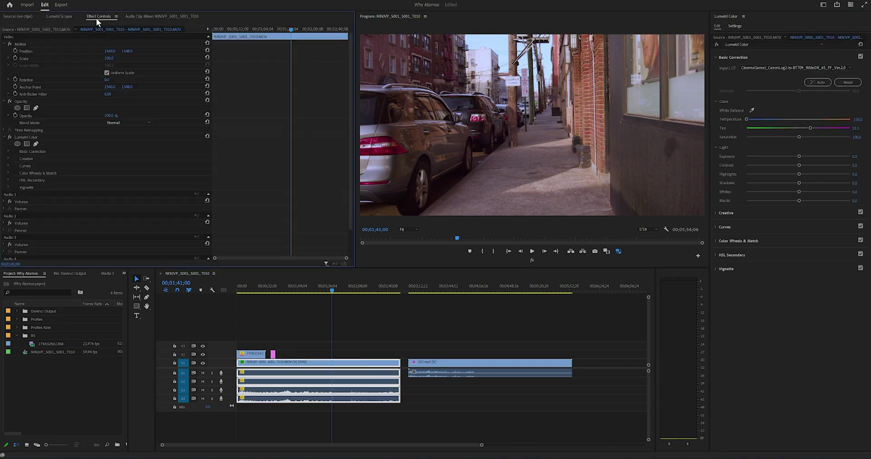
click(30, 29)
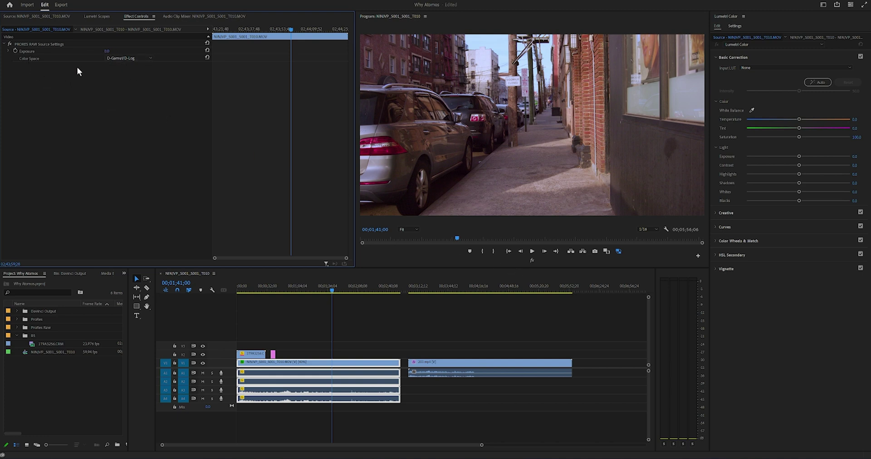
Switch the clip's ProRes RAW color space to Cinema Gamut/C-Log2 and back to D-Gamut/D-Log
click(117, 58)
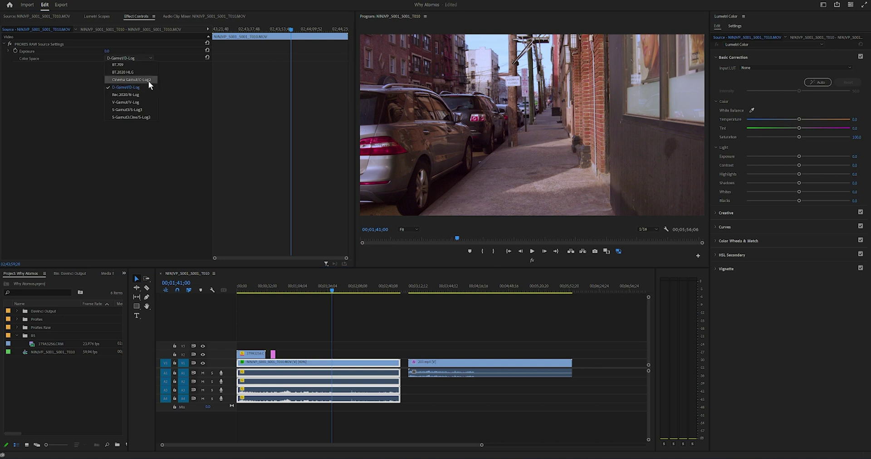
click(148, 80)
click(143, 58)
click(149, 80)
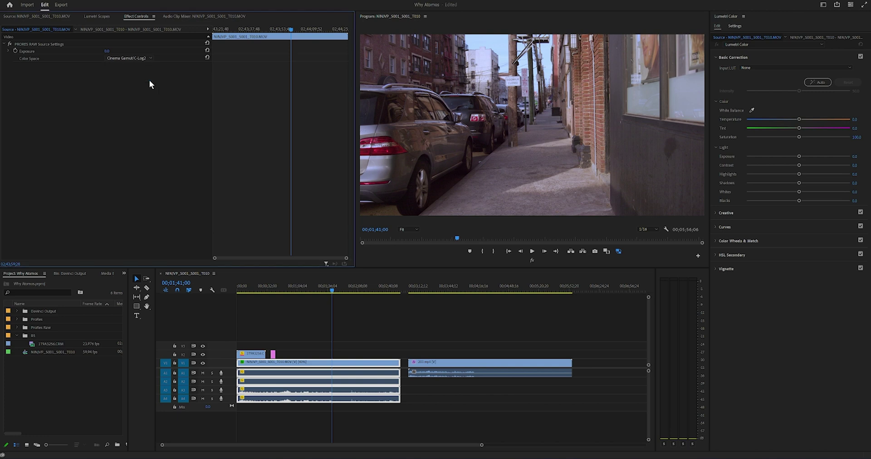
click(138, 59)
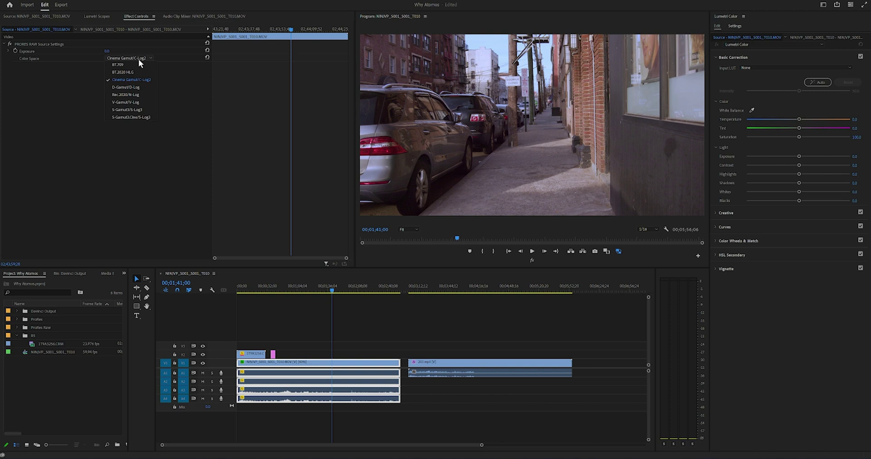
click(147, 88)
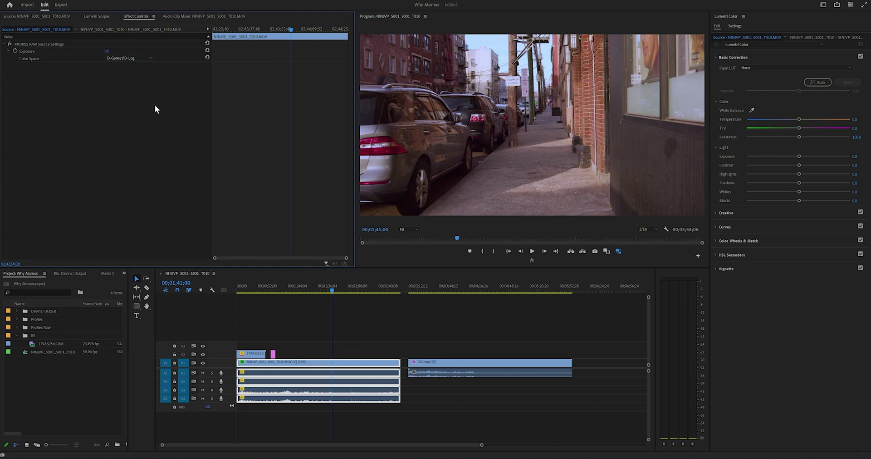
Return to the sequence clip's effect settings and preview several parts of the T010 footage with brief playback
click(136, 29)
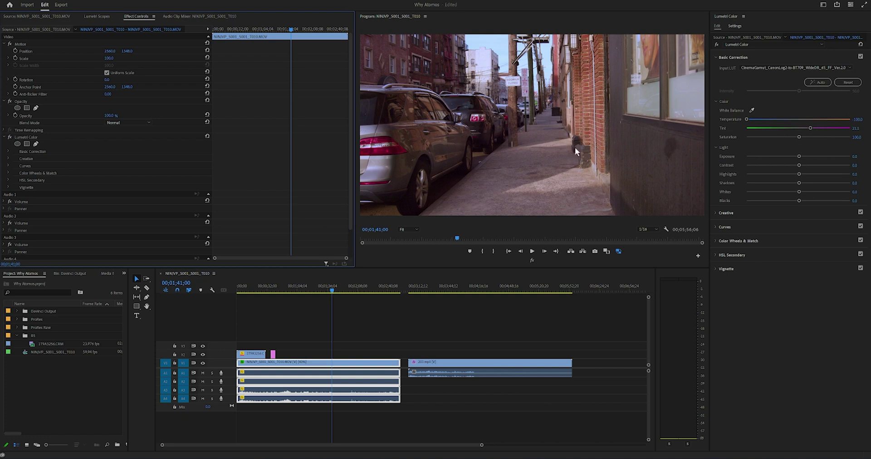
click(311, 289)
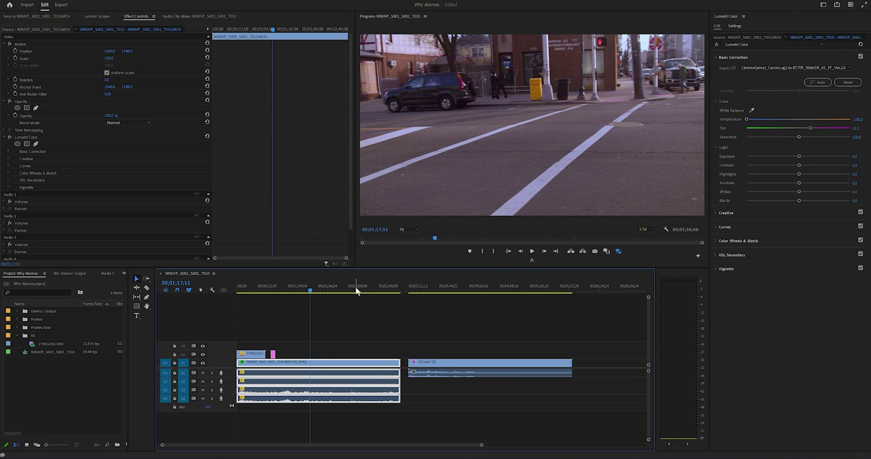
click(337, 291)
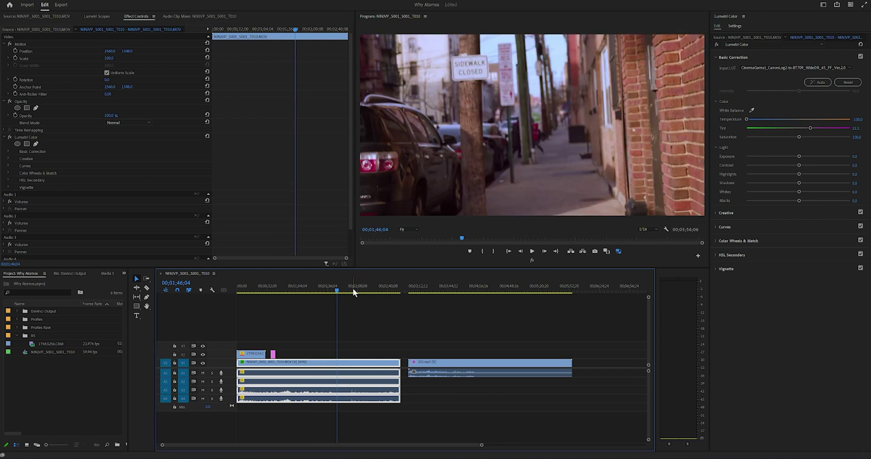
click(532, 252)
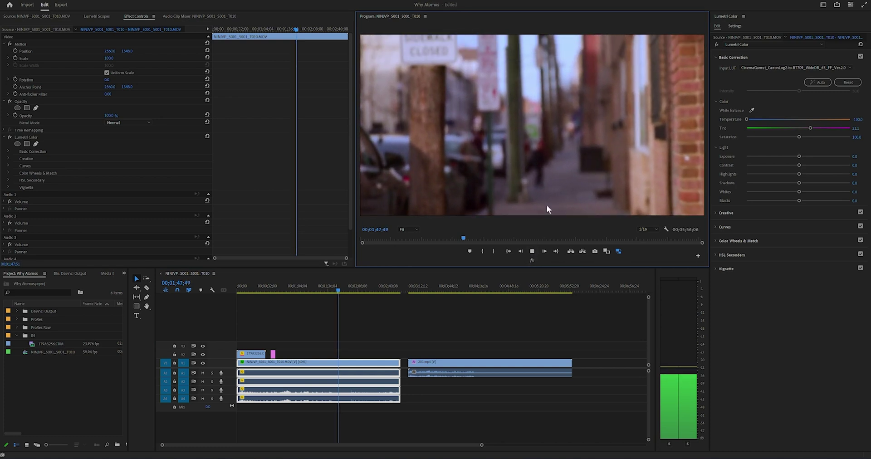
click(533, 253)
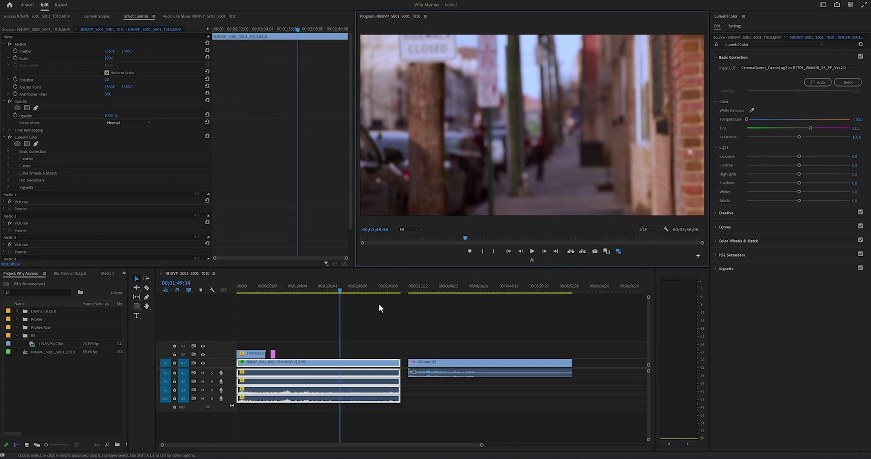
click(318, 289)
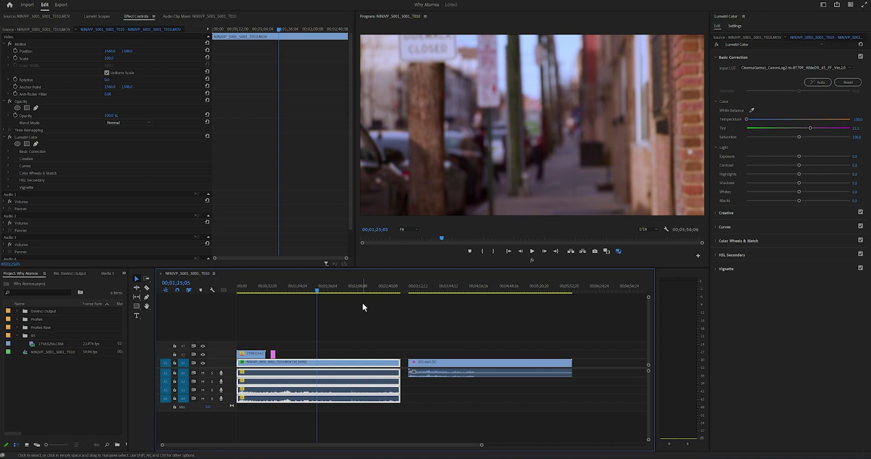
click(307, 289)
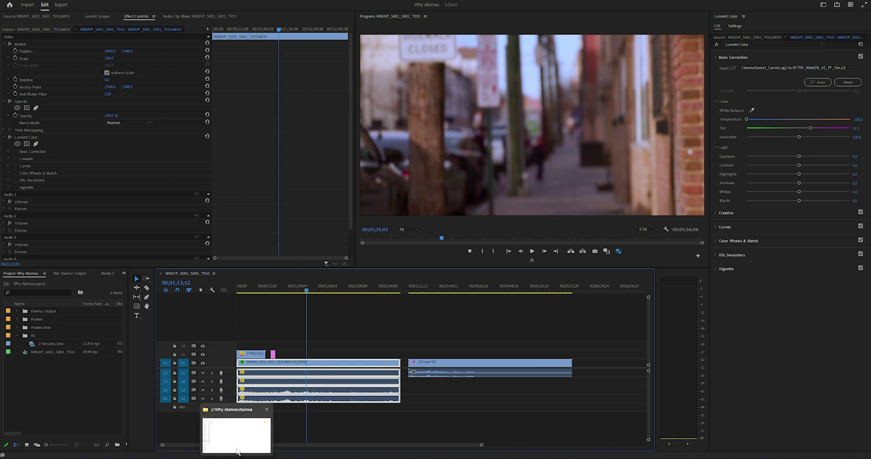
Switch to File Explorer, examine the clip details in the Atomos folder's ProRes Raw subfolder, and return to the Atomos folder
click(236, 452)
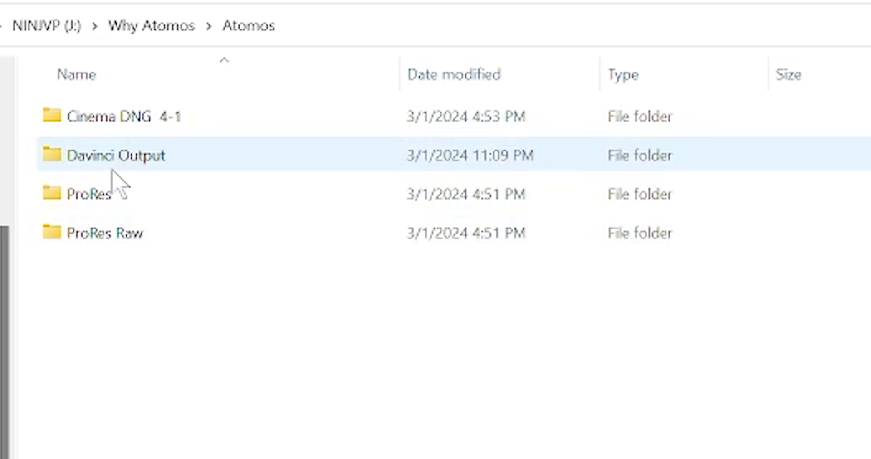
double_click(103, 233)
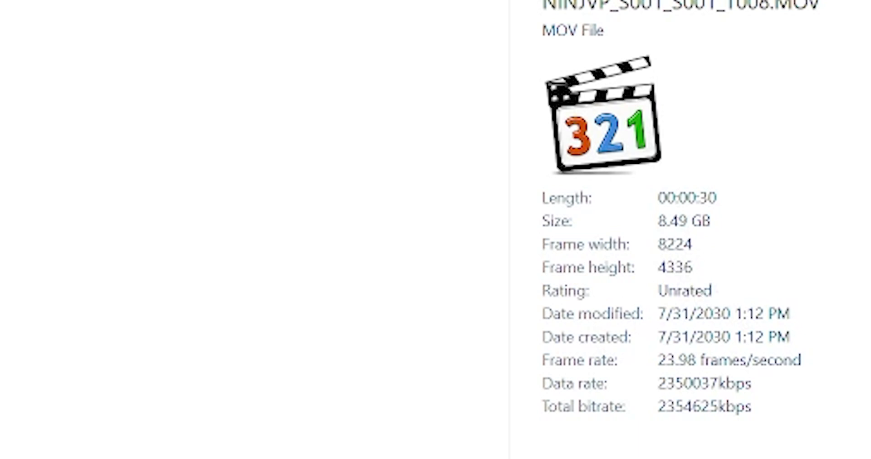
key(Down)
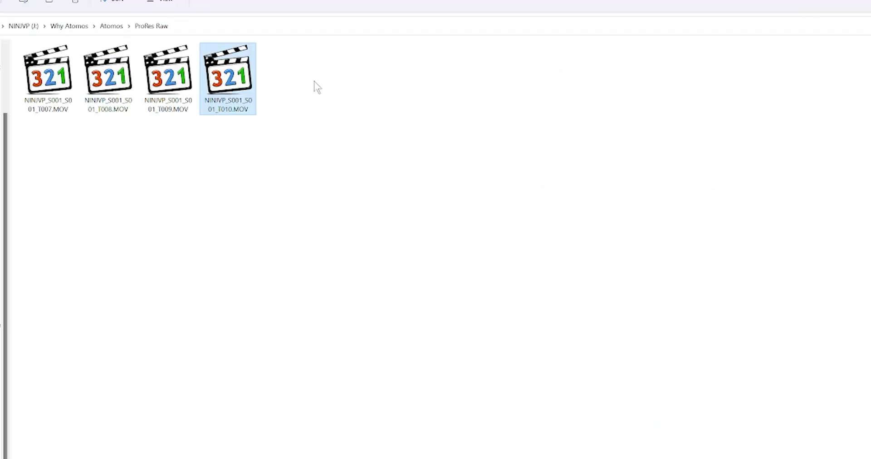
click(111, 25)
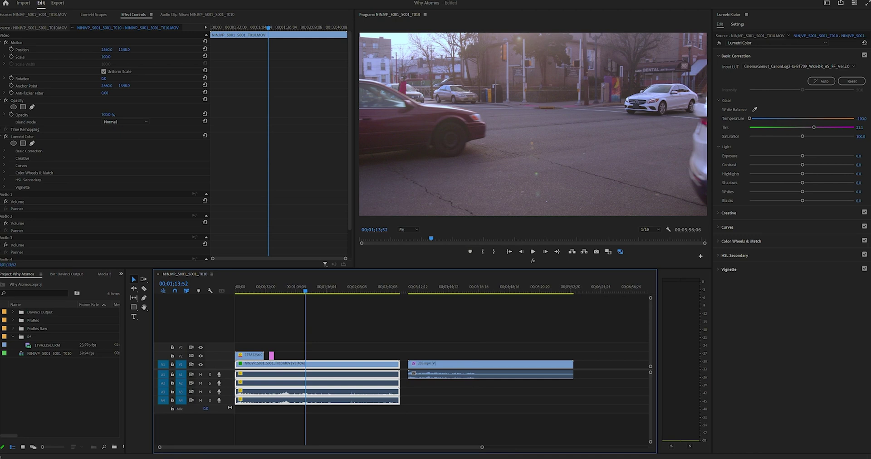
drag(87, 391, 250, 178)
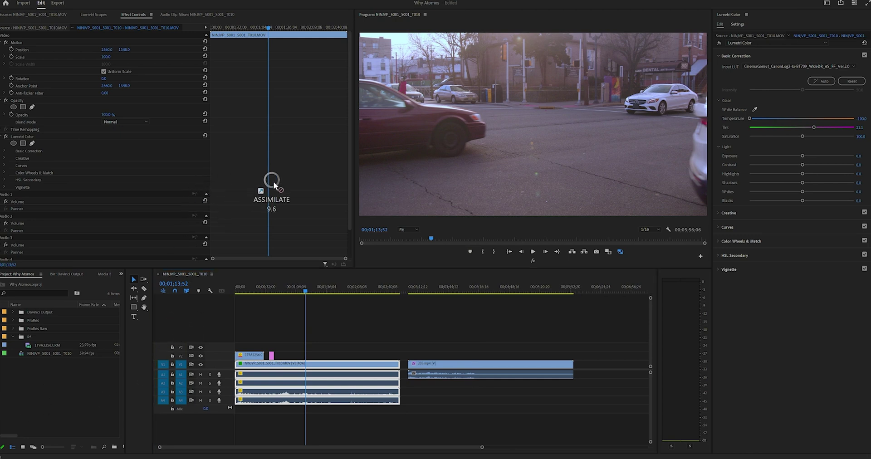
drag(273, 181, 306, 163)
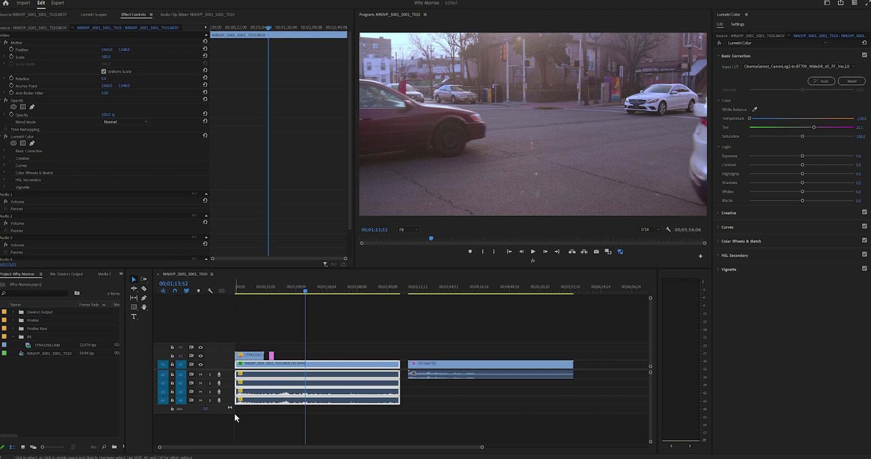
Return to the Atomos folder in File Explorer and show the ProRes Raw folder's properties to examine its size
click(236, 446)
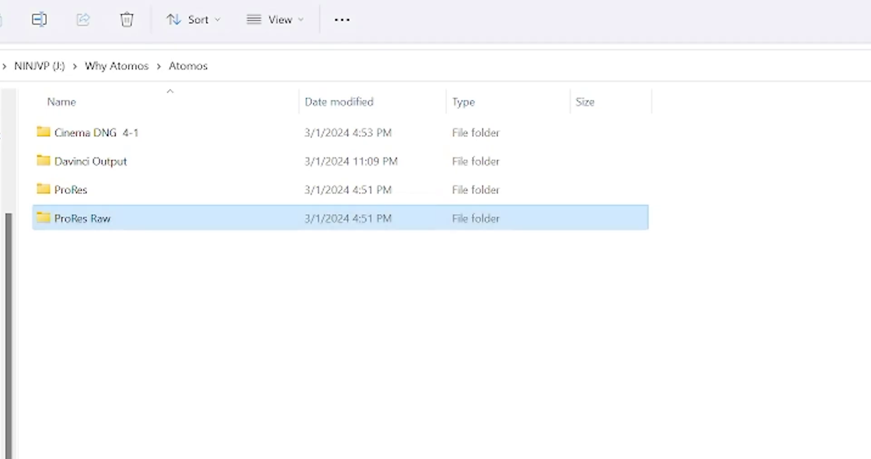
click(127, 133)
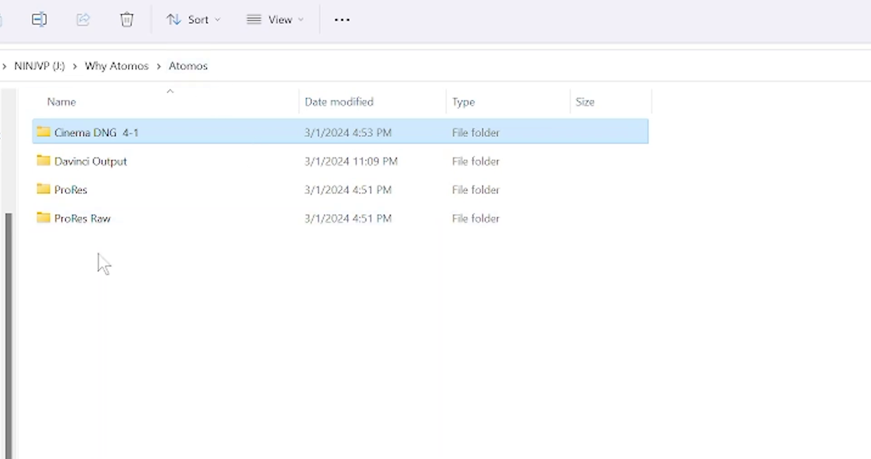
click(83, 229)
right_click(82, 227)
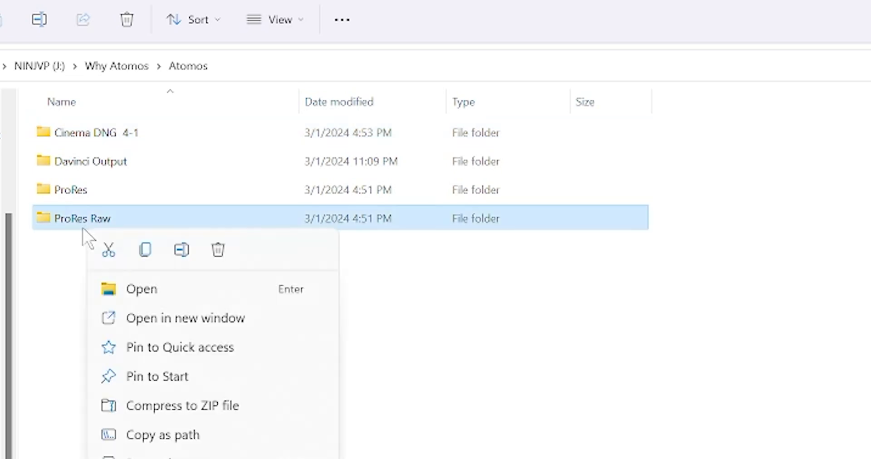
click(192, 263)
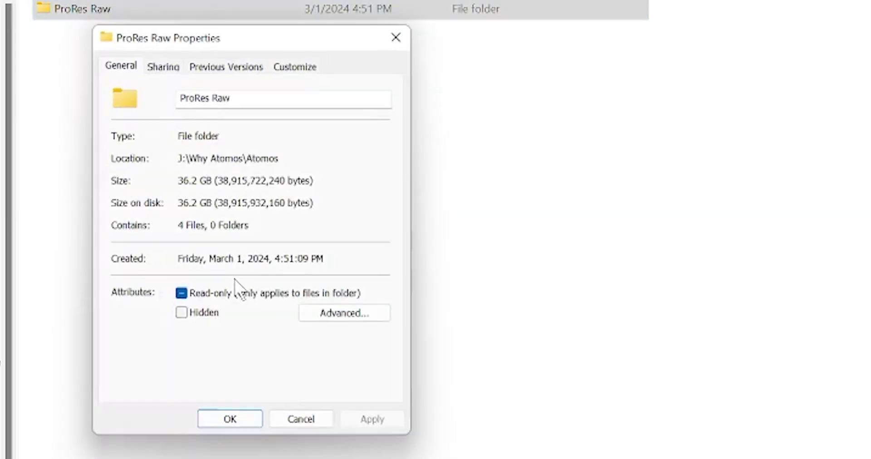
drag(283, 37, 507, 173)
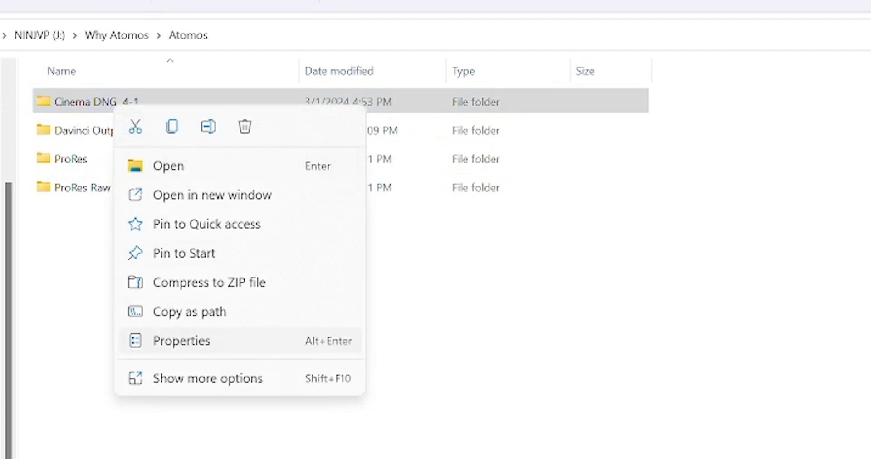
Show the Cinema DNG 4-1 folder's properties to examine its size and file count, and close them
click(182, 340)
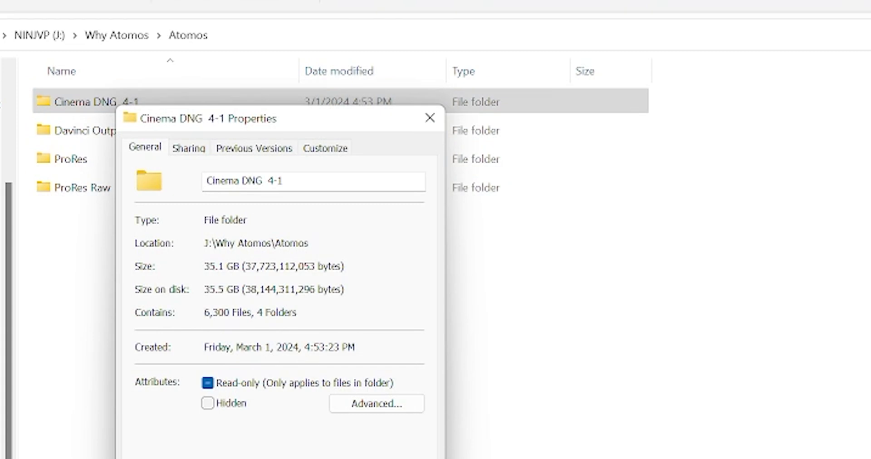
key(Escape)
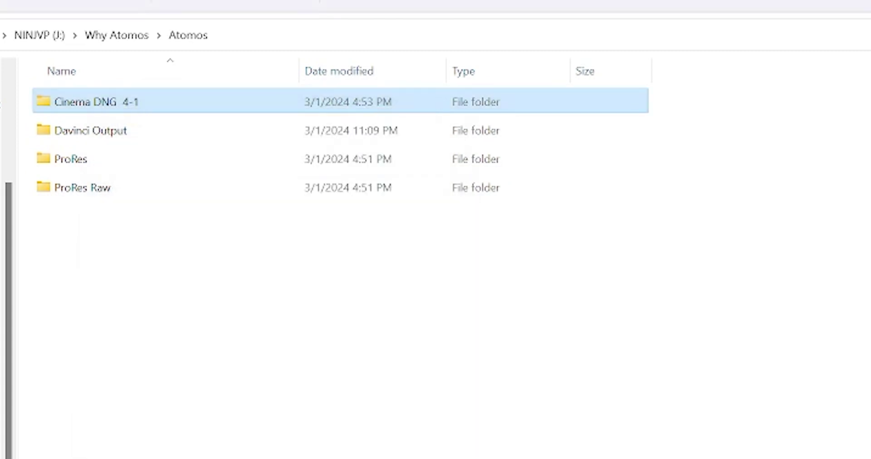
key(Escape)
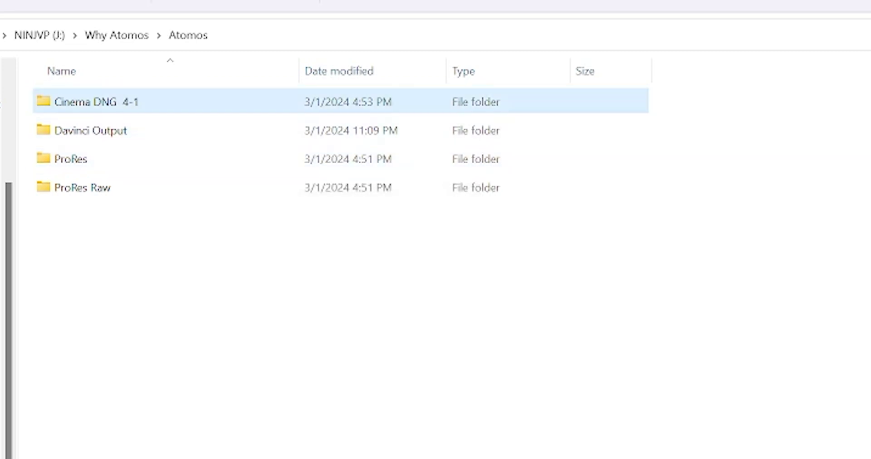
Try to import Atomos Render 2_00_000000.dng from the Cinema DNG 4-1 folder's Atomos Render 2_00 subfolder into the Premiere Pro project
double_click(96, 102)
double_click(91, 101)
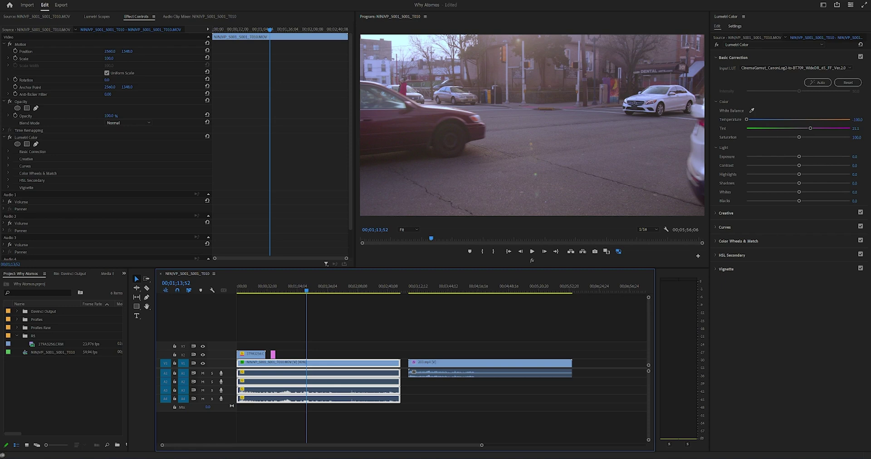
key(shift+1)
mouse_move(131, 458)
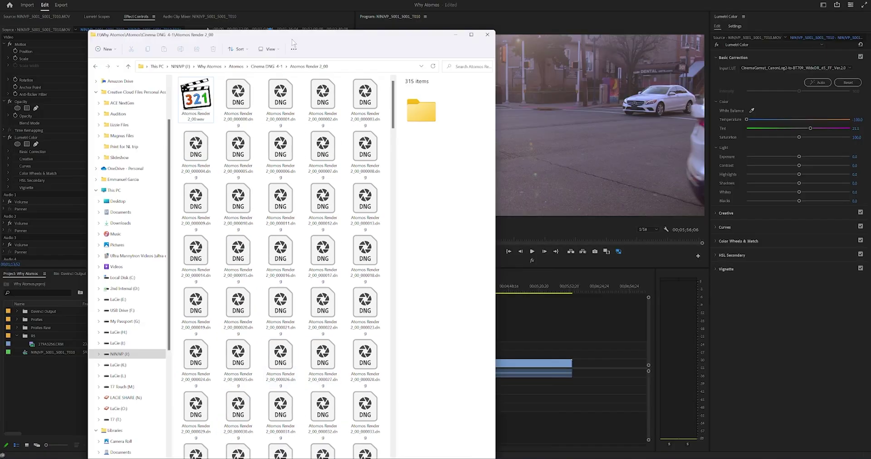
drag(292, 39, 615, 162)
click(559, 220)
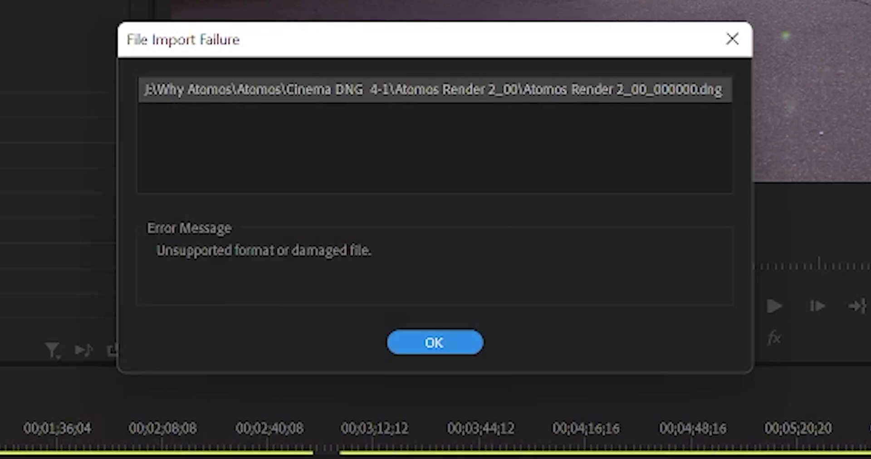
key(Return)
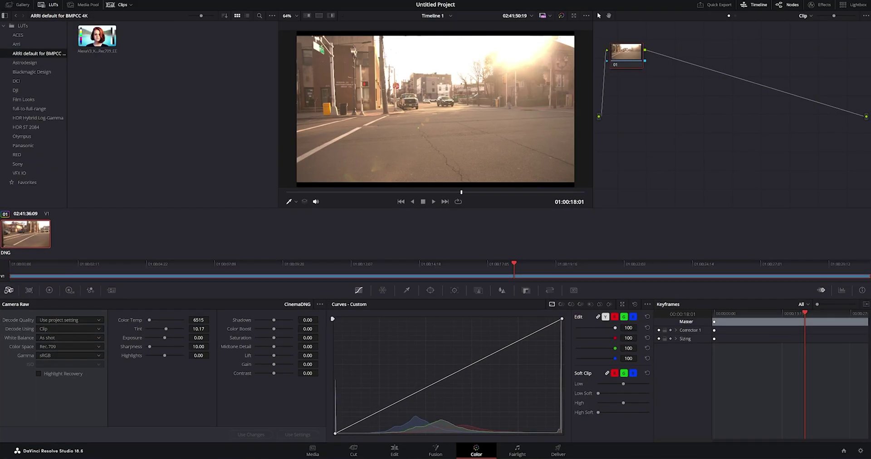
Switch to DaVinci Resolve and preview several parts of the CinemaDNG clip with brief playback
drag(226, 264, 344, 263)
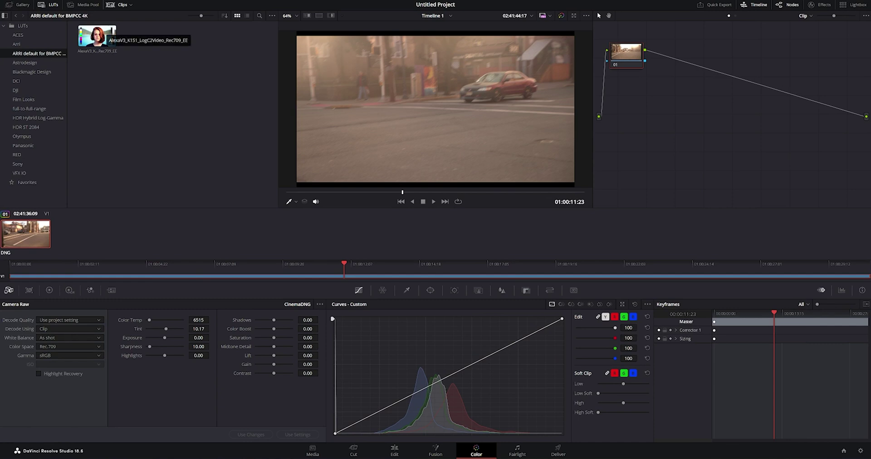
key(space)
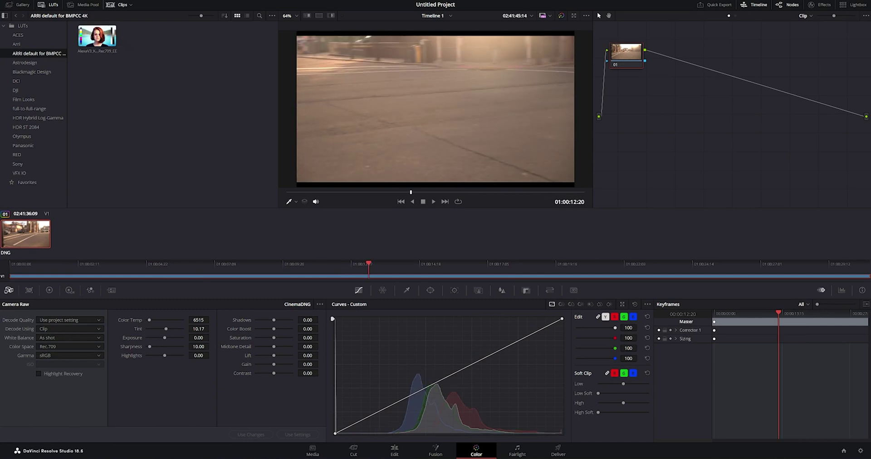
drag(309, 263, 338, 264)
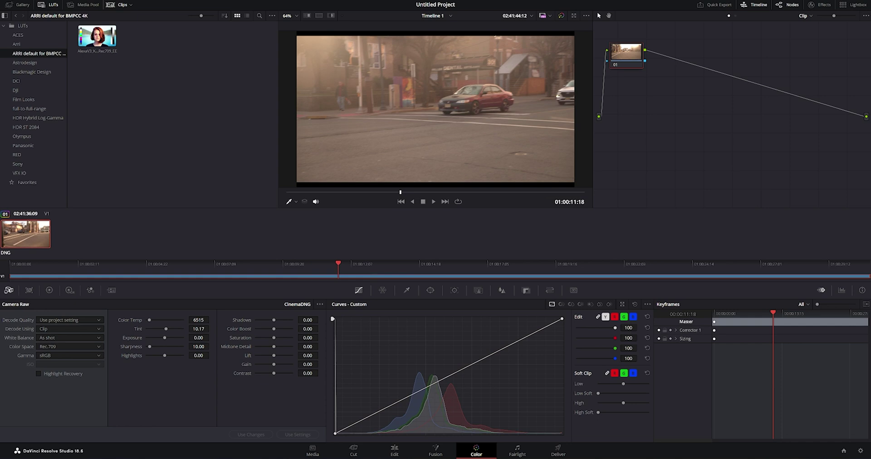
Review the CinemaDNG clip's Camera Raw color space options, keeping Rec.709
click(198, 320)
click(70, 347)
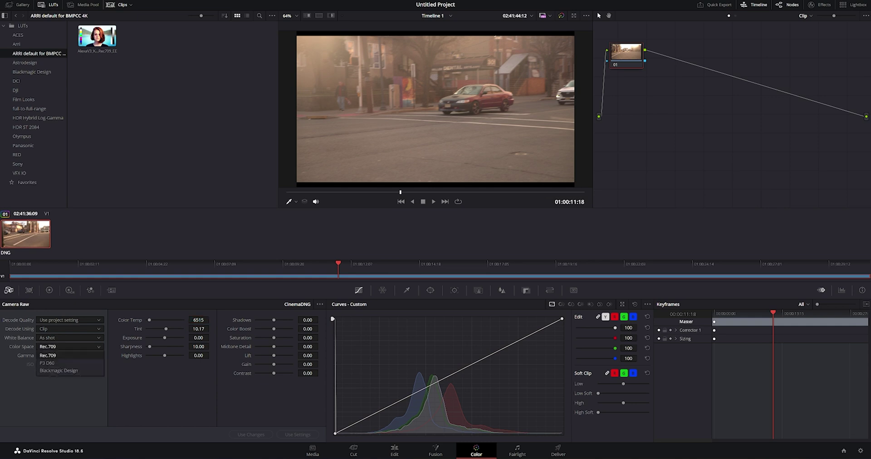
click(69, 355)
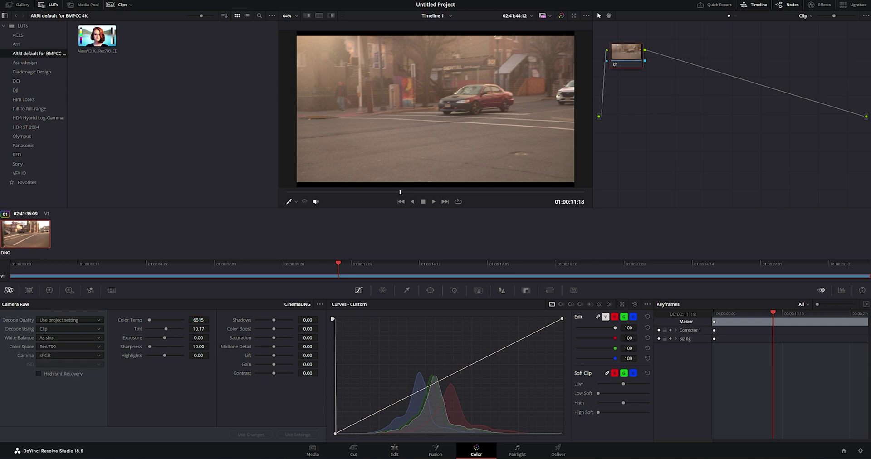
click(70, 347)
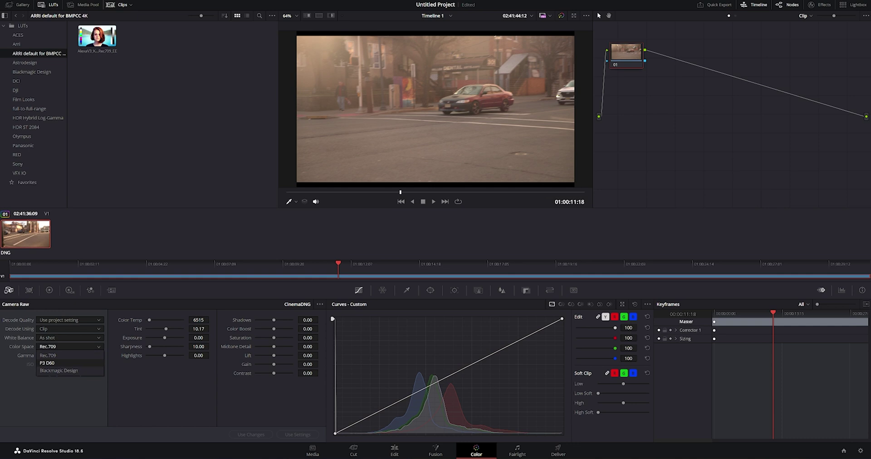
click(70, 355)
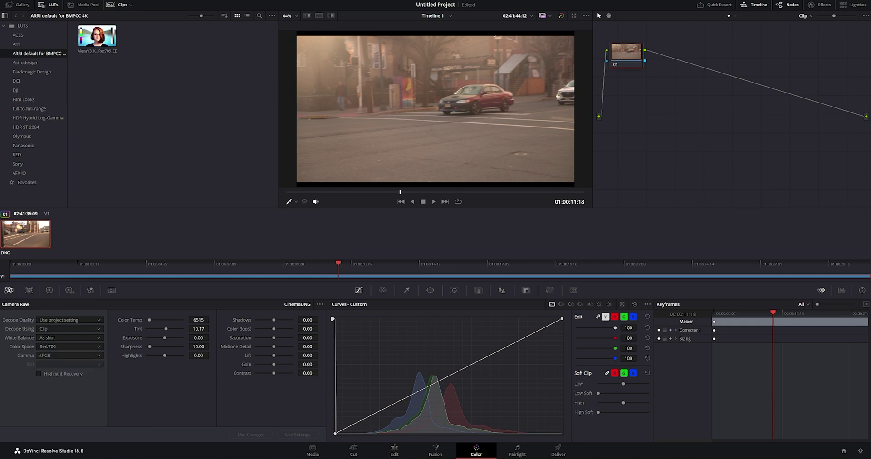
Try Gamma 2.6 on the CinemaDNG clip, and set its Camera Raw gamma to Rec.709
click(48, 355)
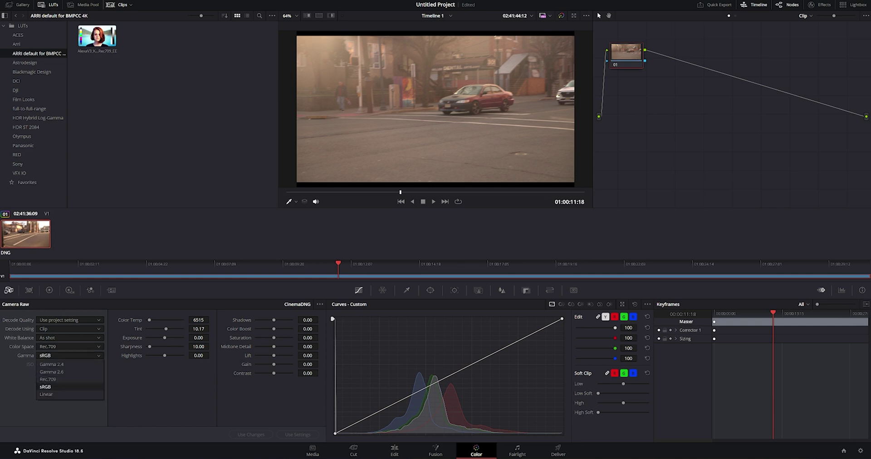
click(51, 372)
click(51, 355)
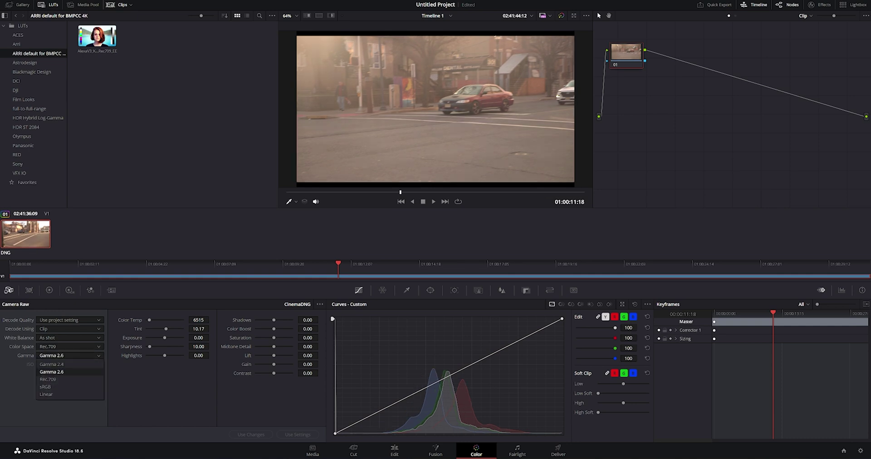
click(48, 379)
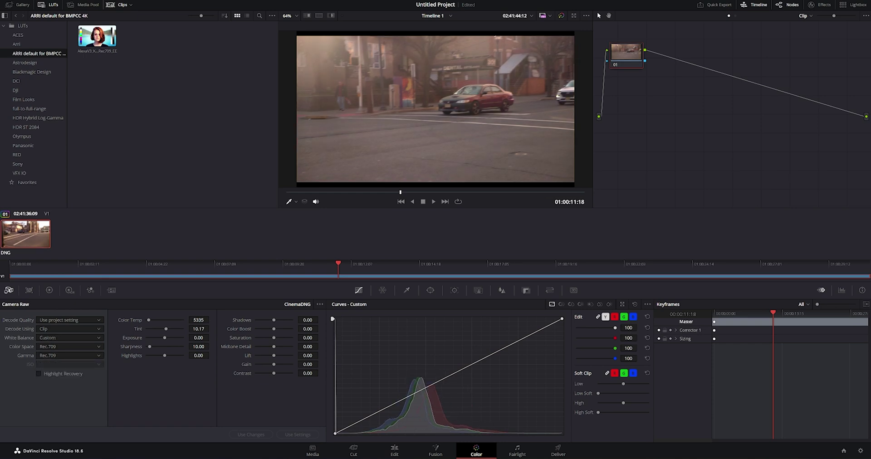
Set the CinemaDNG clip's Camera Raw color temperature to 3900
double_click(198, 320)
text(3900)
key(Return)
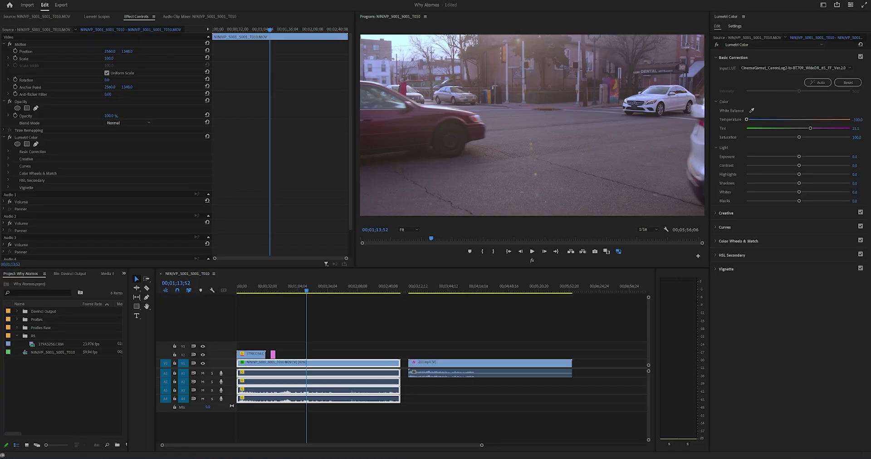
Preview the T010 footage in Premiere Pro, and compare it with several frames of the CinemaDNG clip in DaVinci Resolve
drag(431, 238, 463, 238)
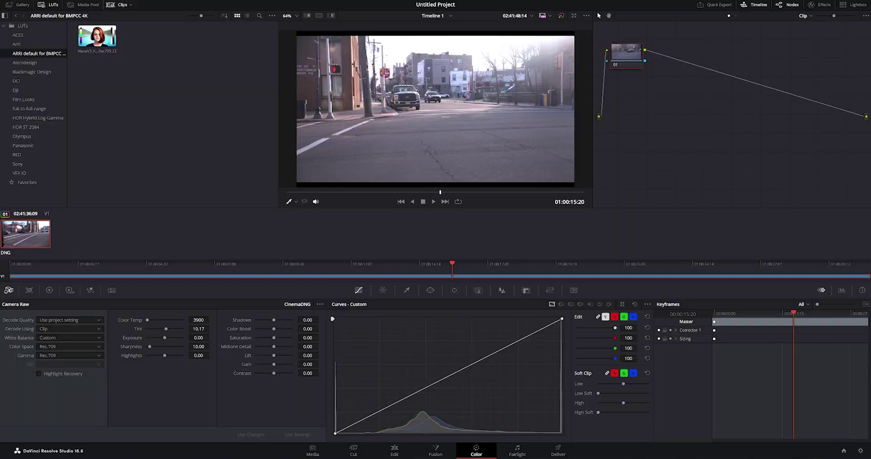
click(429, 264)
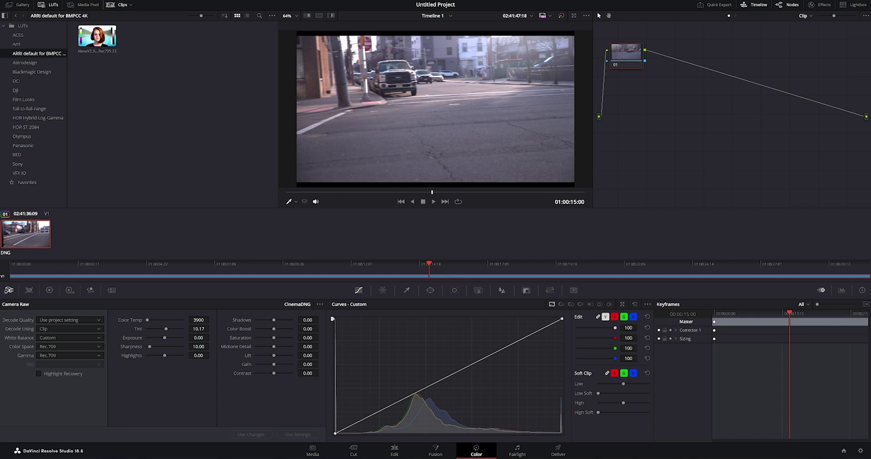
click(374, 265)
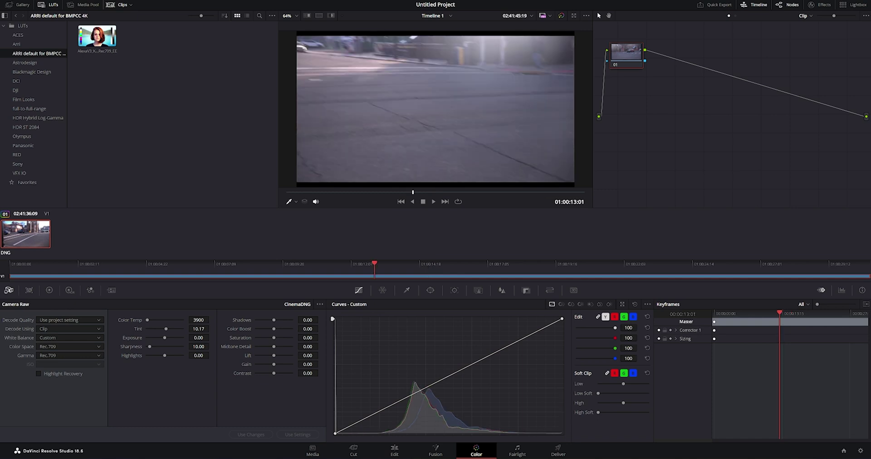
click(429, 265)
click(456, 264)
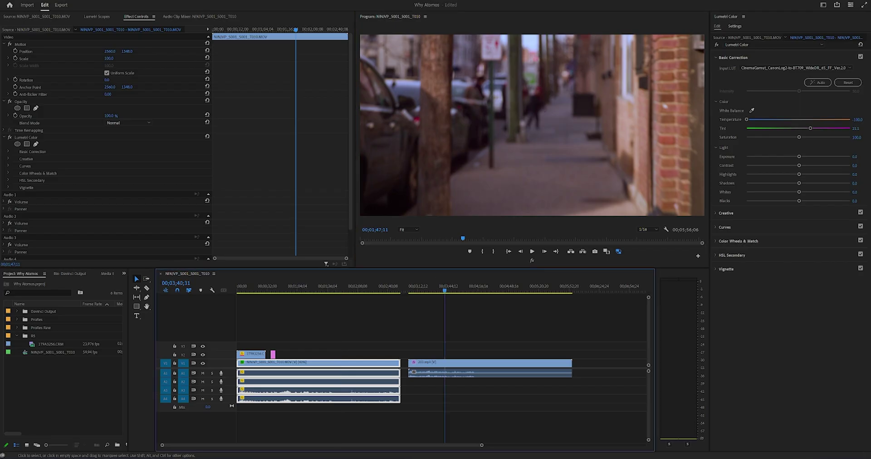
In Premiere Pro, select the 203.mp4 clip in the sequence and preview a frame around 00;04;10;36
click(473, 363)
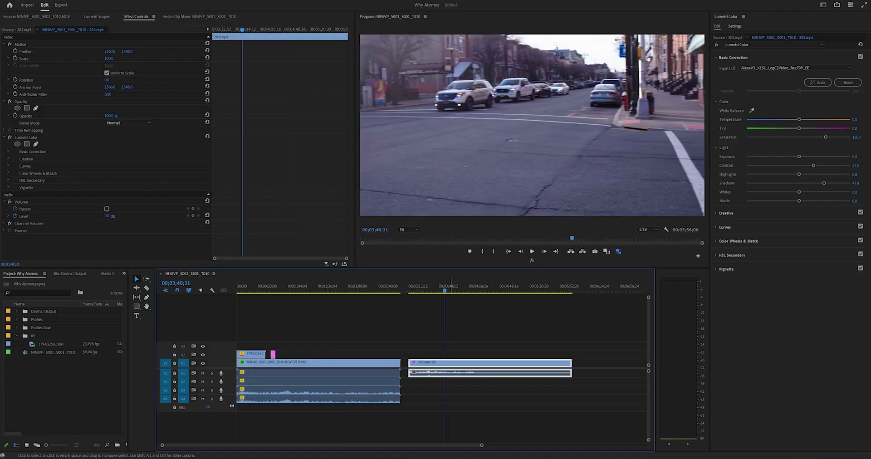
click(472, 287)
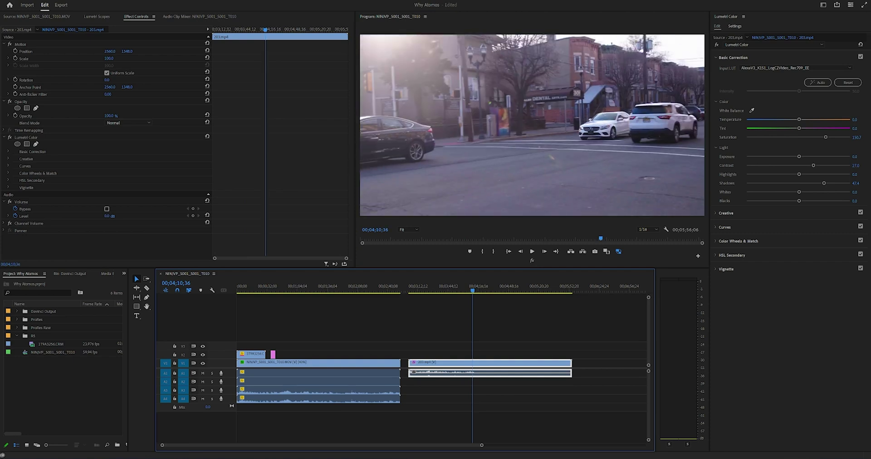
Play the 203.mp4 clip and preview several of its frames between 00;03;45 and 00;04;24, and switch to DaVinci Resolve
key(space)
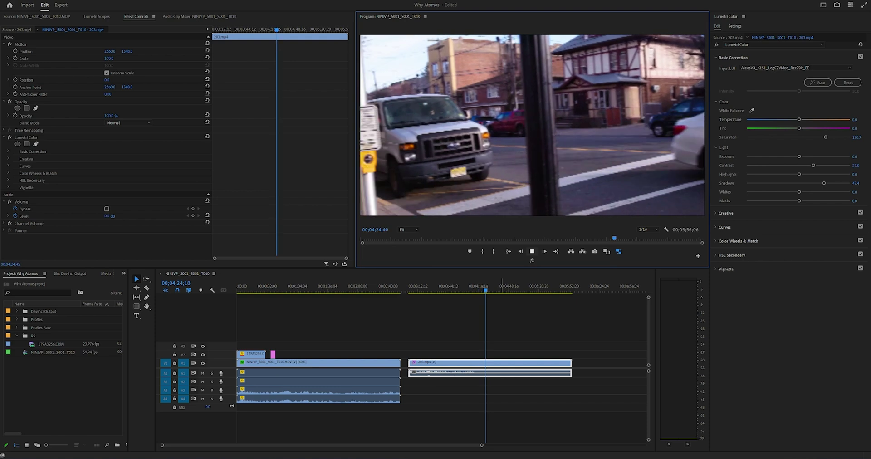
key(space)
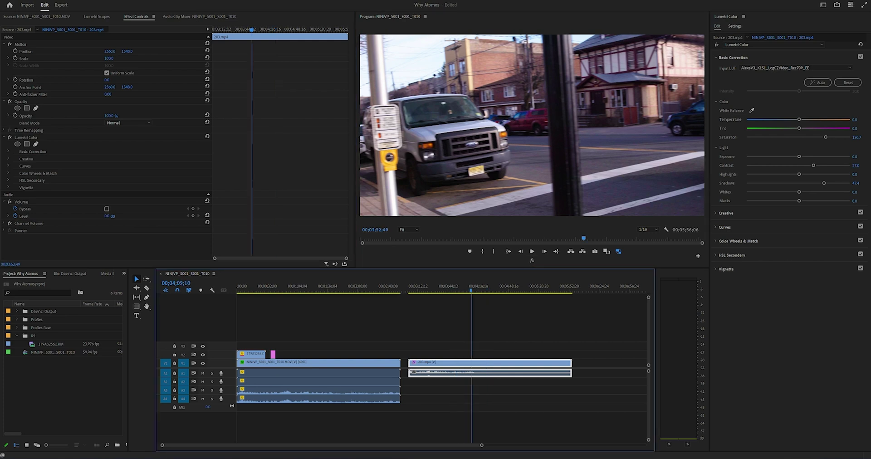
click(479, 287)
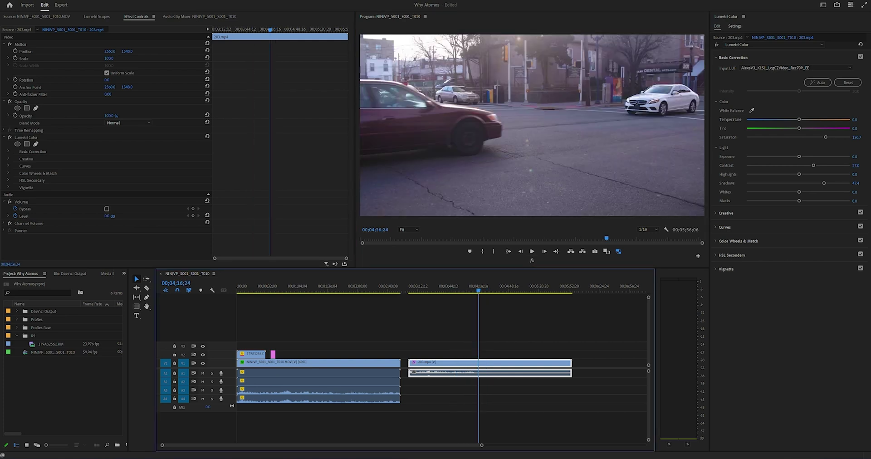
click(594, 245)
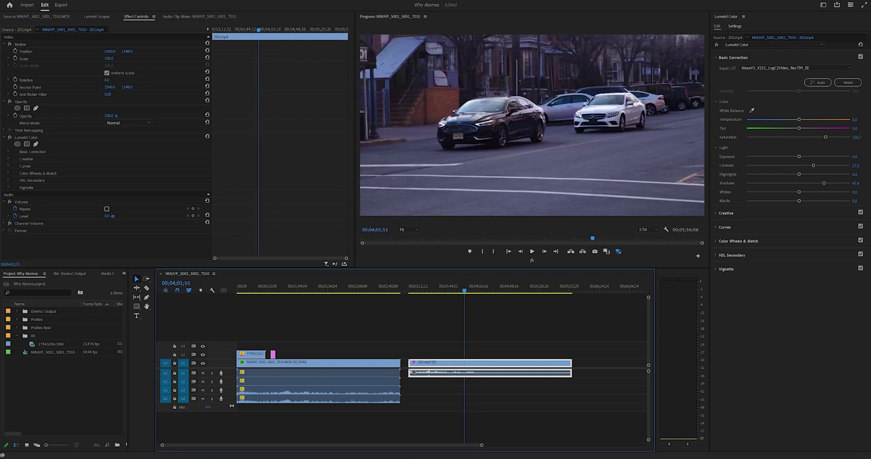
drag(464, 290, 471, 290)
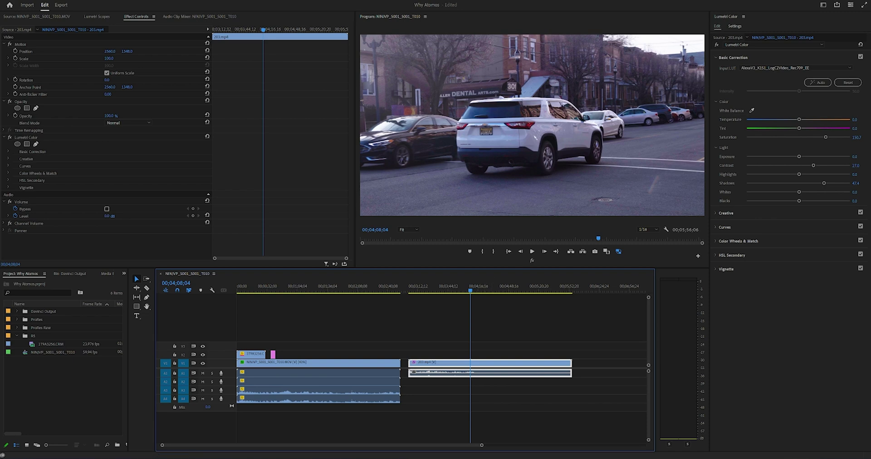
click(449, 289)
click(450, 289)
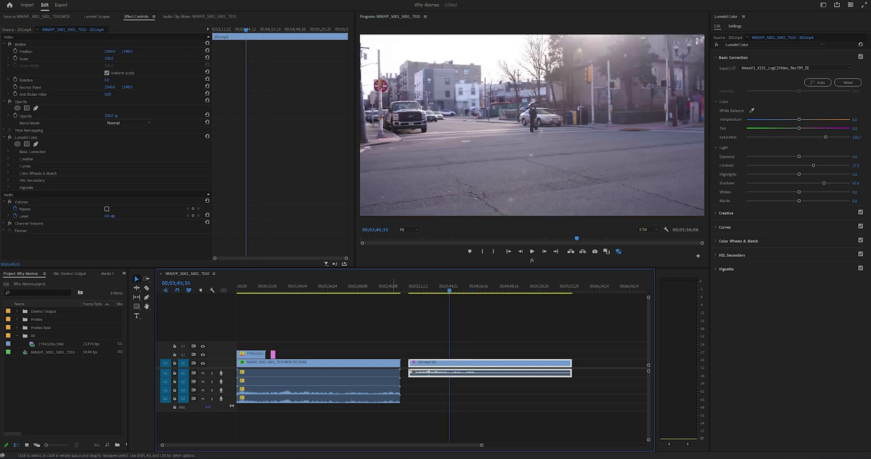
mouse_move(281, 458)
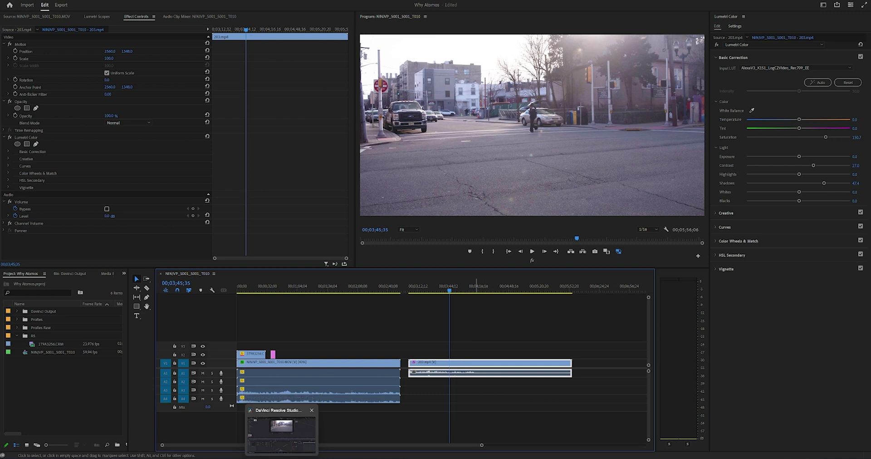
click(282, 457)
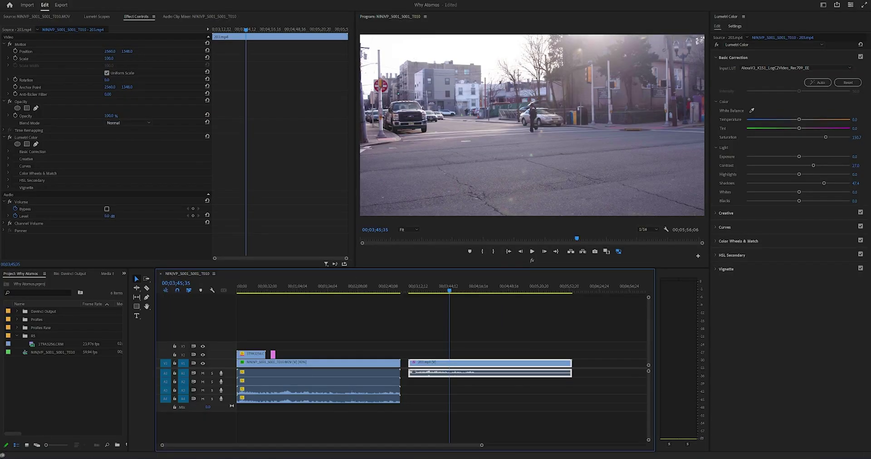
In Premiere Pro, select the NINJVP_S001_S001_T010 clip and preview several of its frames against a frame of the 203.mp4 clip around 00;03;33;38
click(335, 286)
click(335, 363)
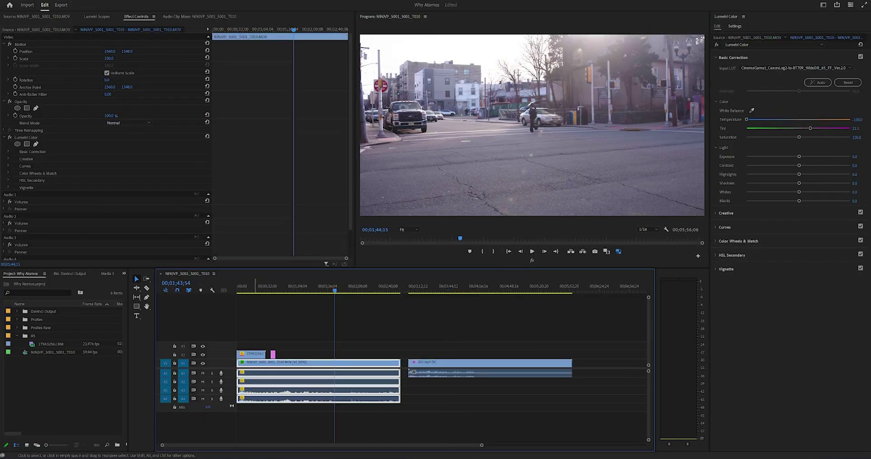
click(242, 286)
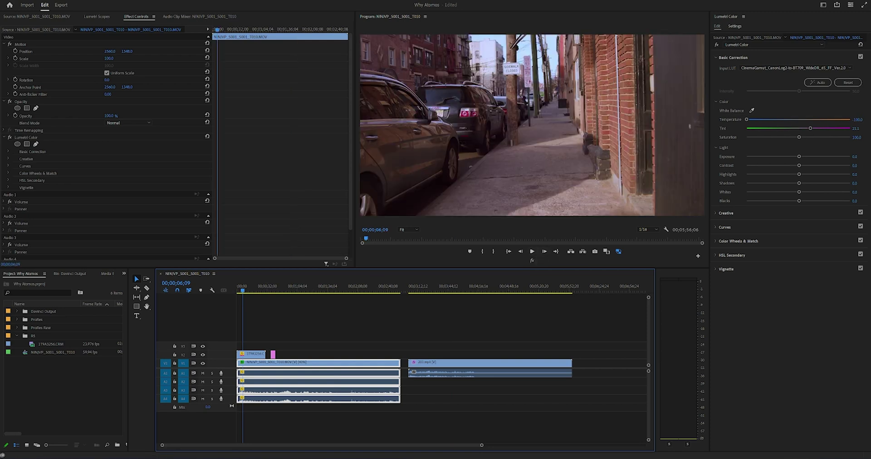
click(372, 286)
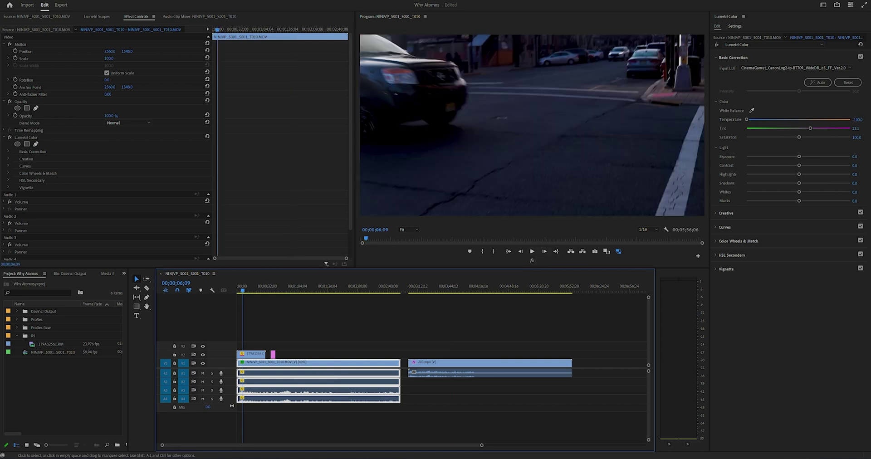
click(438, 286)
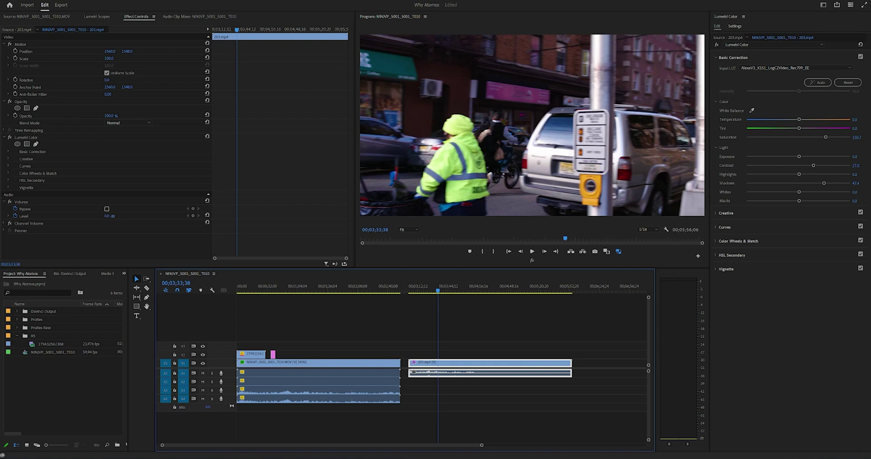
Select the 1T9A3256.CRM clip in the sequence, and check the size of its source file in the Why Atomos project's R5 folder in File Explorer
mouse_move(237, 458)
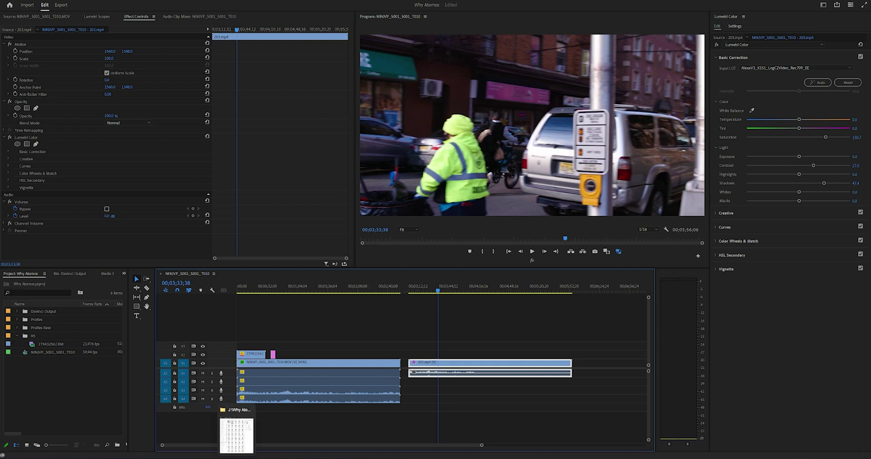
click(252, 286)
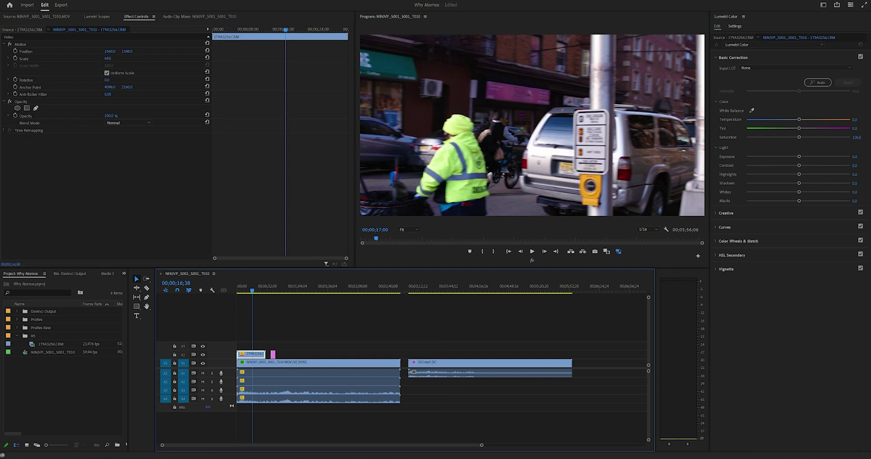
mouse_move(237, 458)
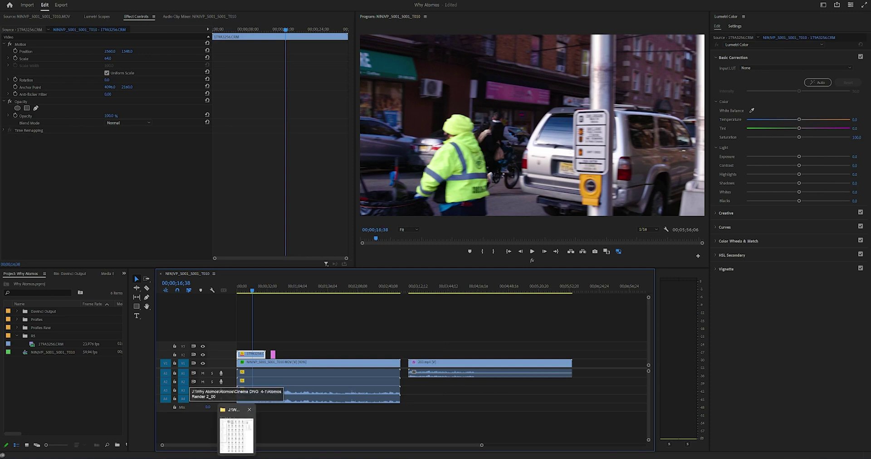
click(236, 436)
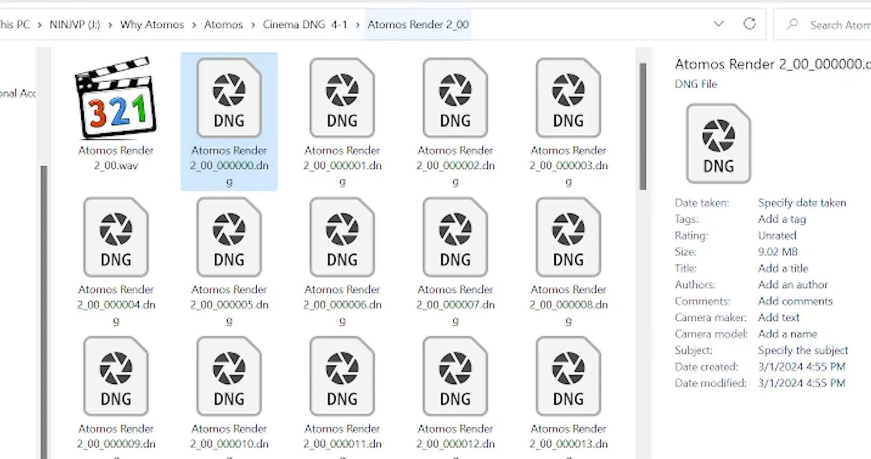
click(305, 25)
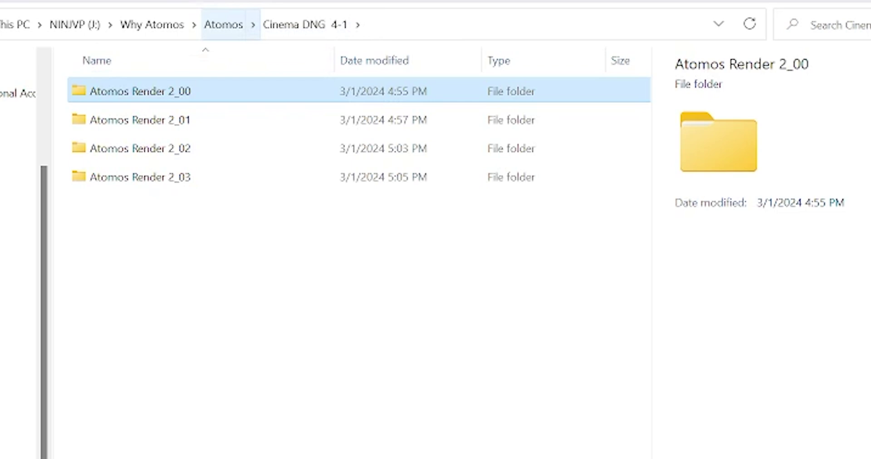
click(224, 25)
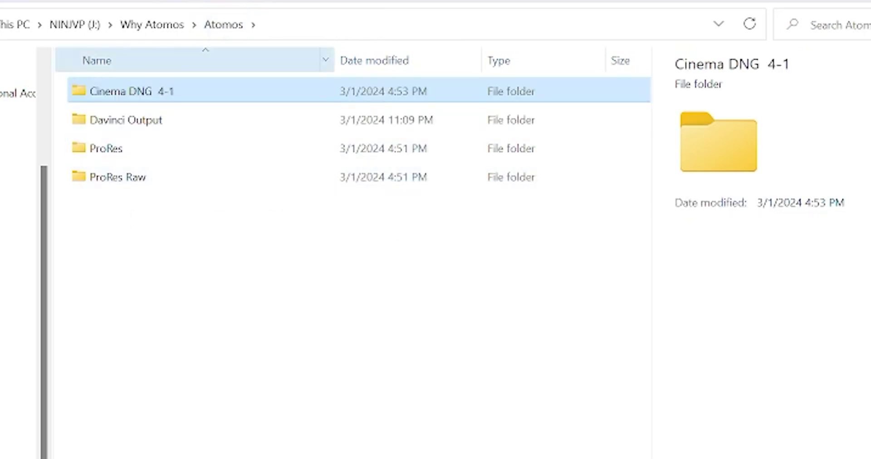
click(153, 24)
double_click(95, 176)
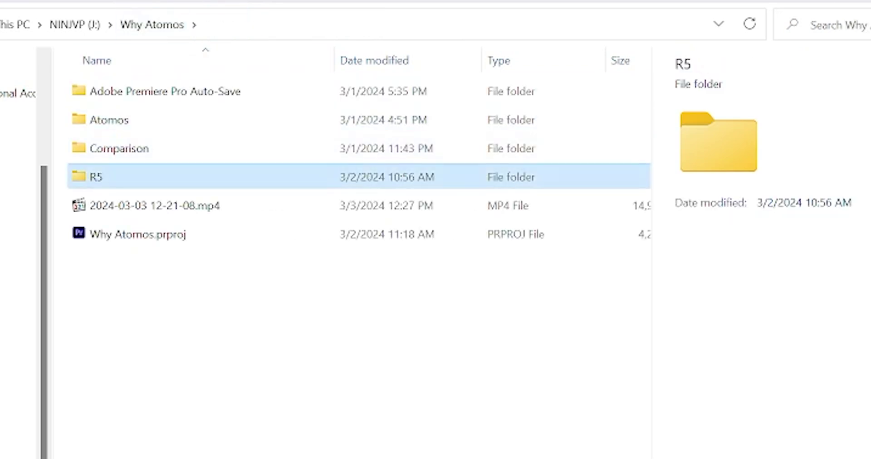
click(127, 91)
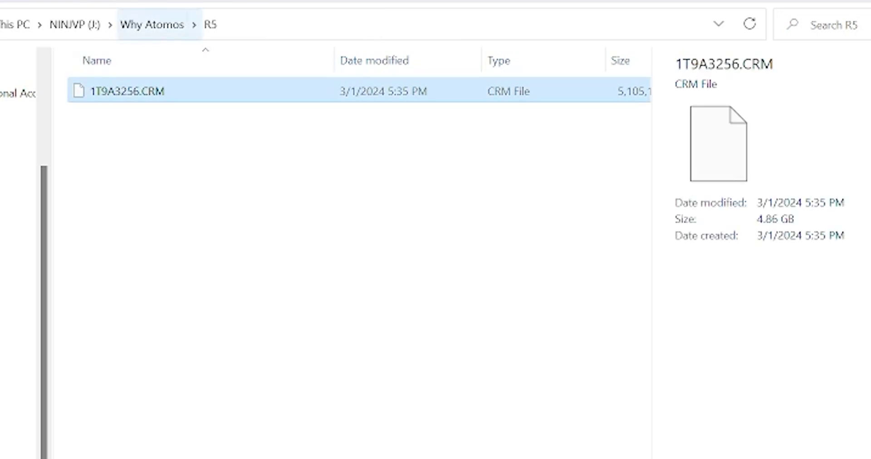
click(152, 24)
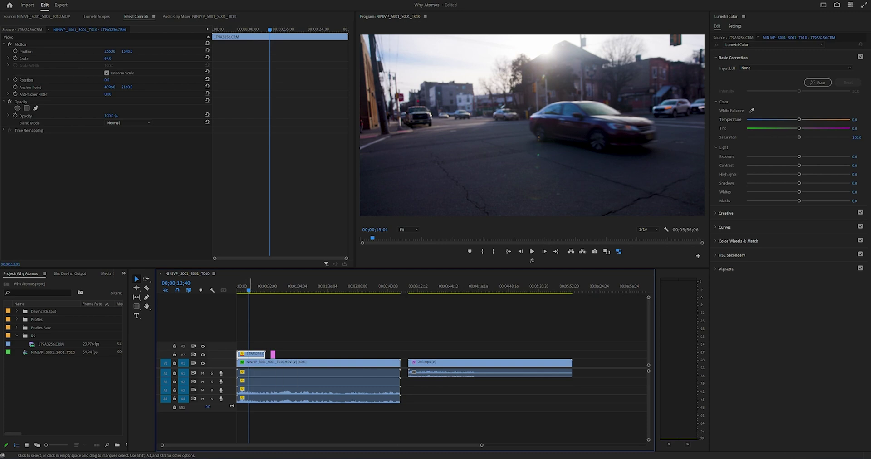
In Premiere Pro, preview the 1T9A3256.CRM clip and examine the color space and gamma options in its Canon Cinema RAW Light source settings
drag(249, 289, 253, 289)
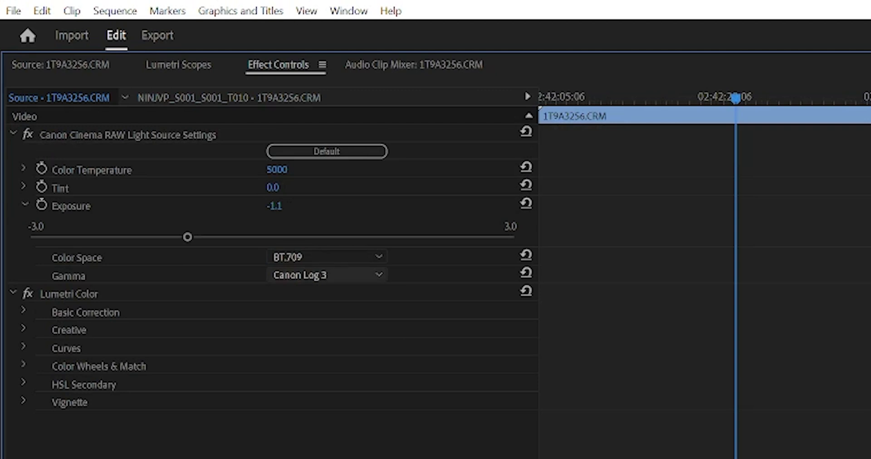
click(327, 257)
click(326, 257)
click(327, 275)
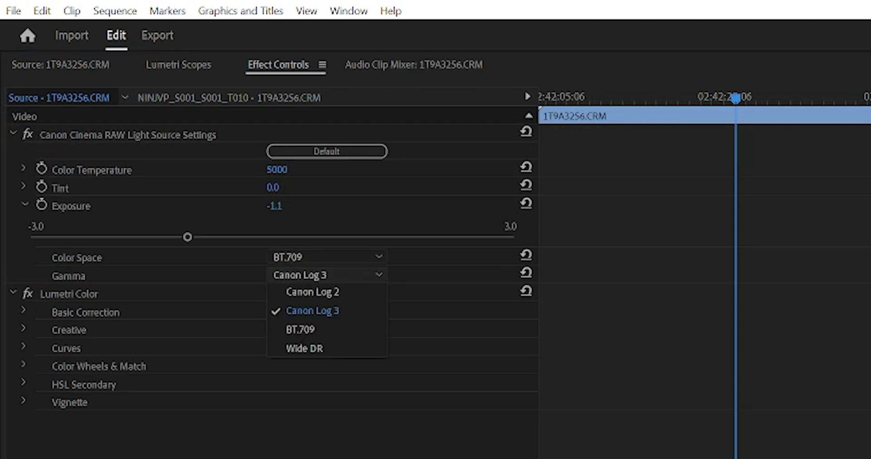
click(327, 311)
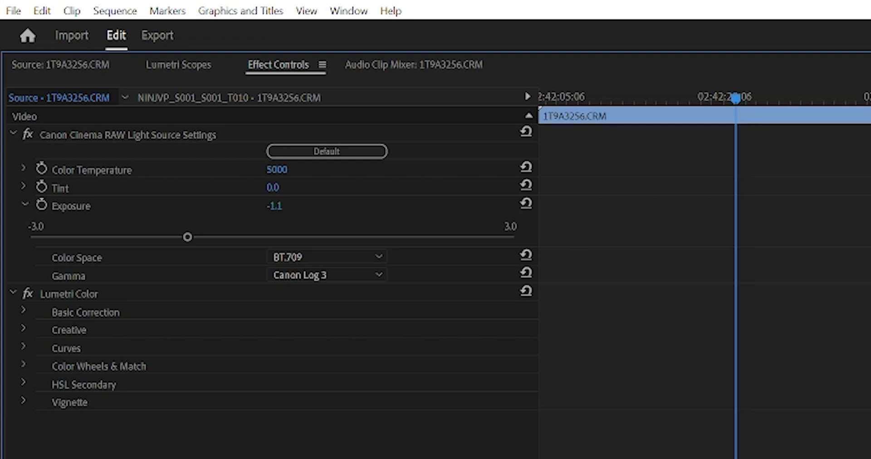
click(229, 97)
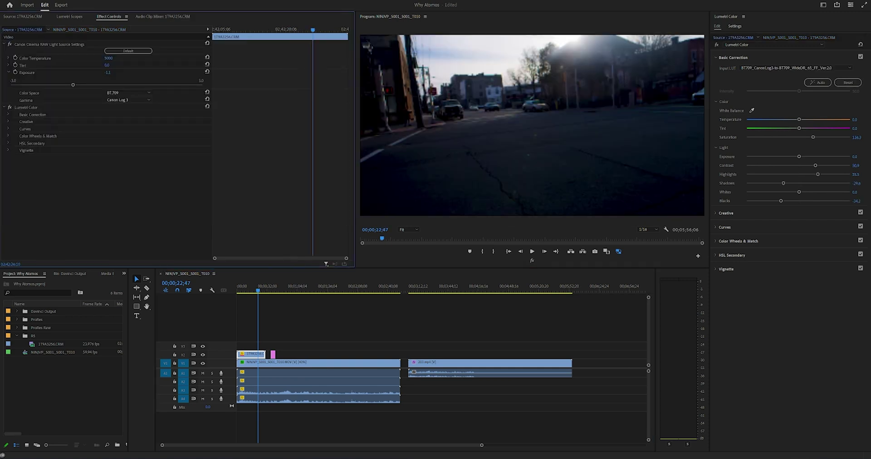
Try a color temperature of 10000 and a much cooler value in the CRM clip's source settings, and set it back to 5000
text(10000)
key(Return)
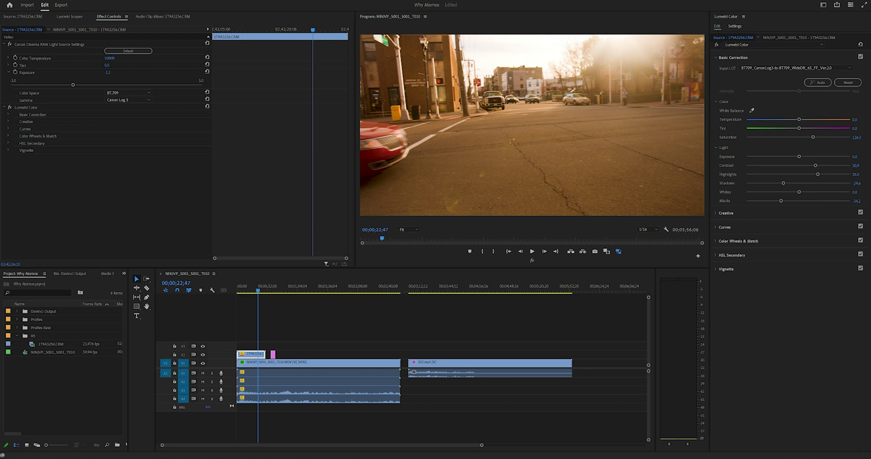
drag(109, 58, 82, 58)
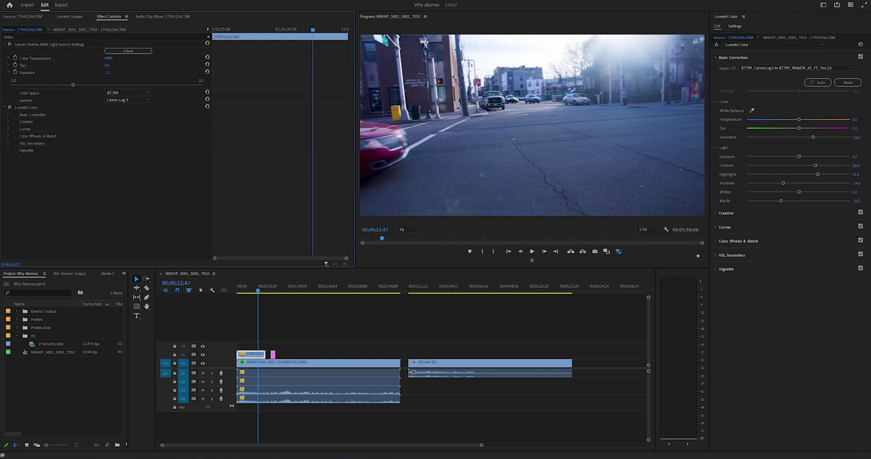
click(109, 58)
text(5000)
key(Return)
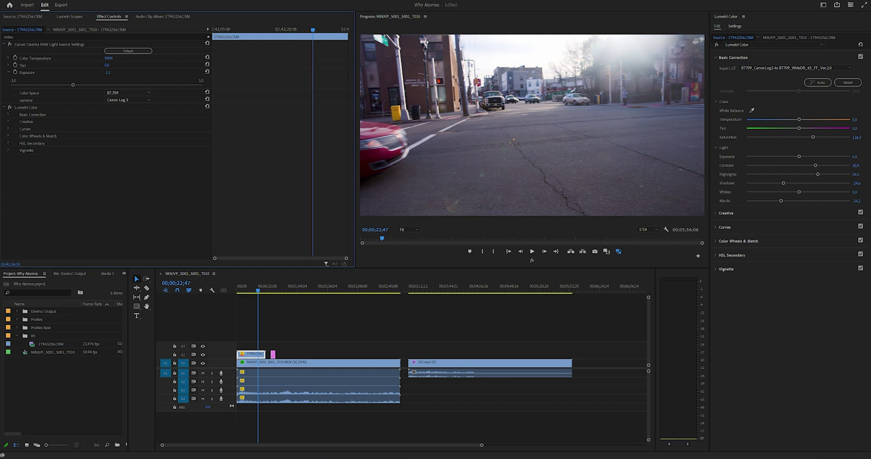
Enlarge the "162 vs 265" text graphic around 00;00;37;59 to about two thirds of the frame width and center it in the picture
click(525, 238)
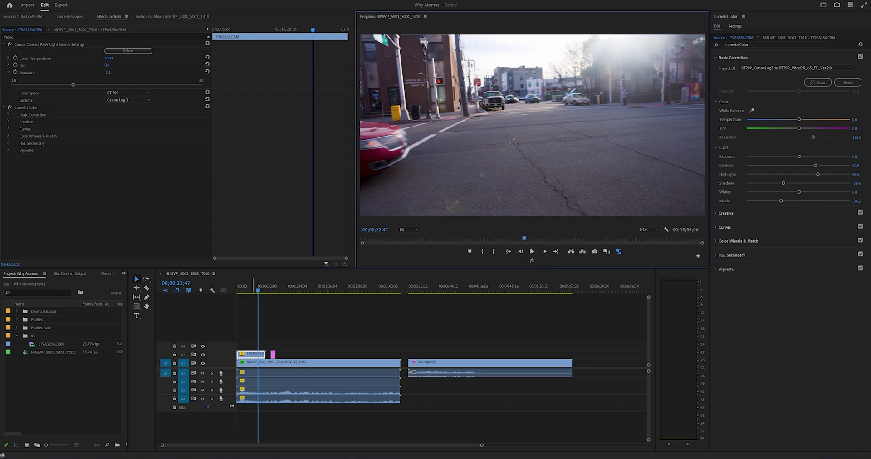
click(253, 286)
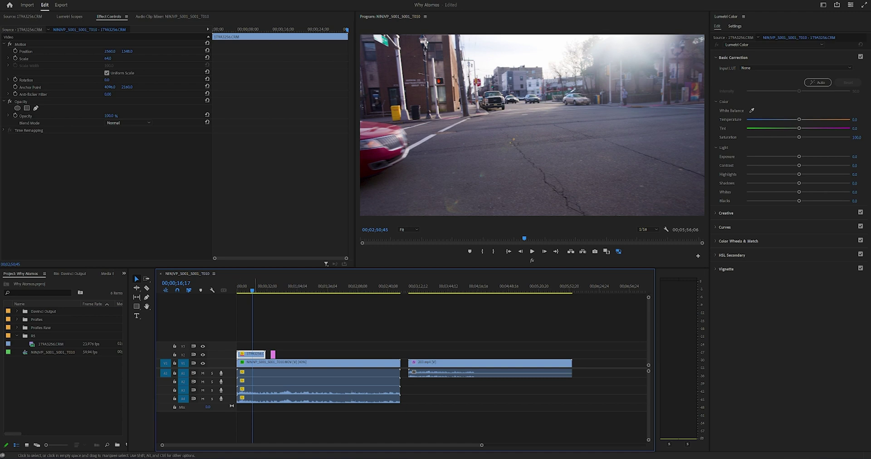
click(274, 287)
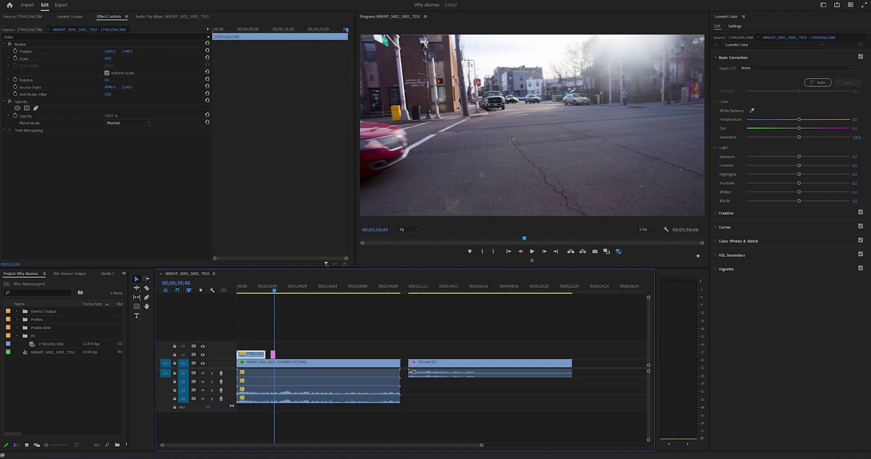
drag(274, 287, 272, 286)
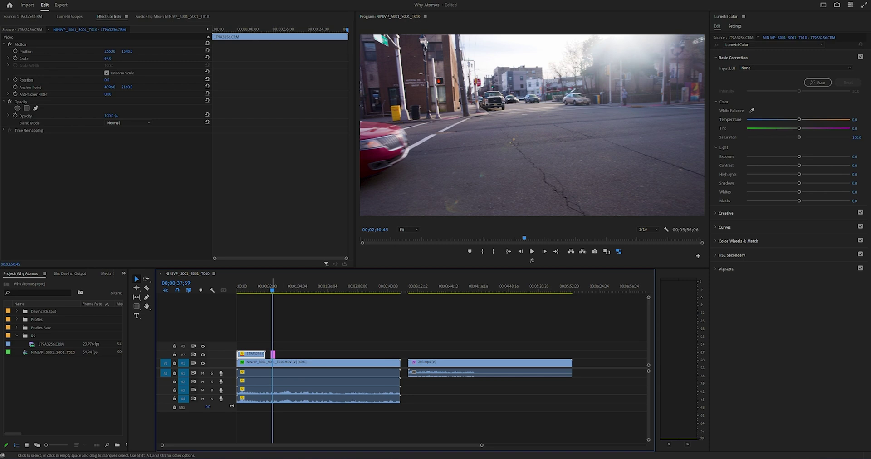
click(273, 354)
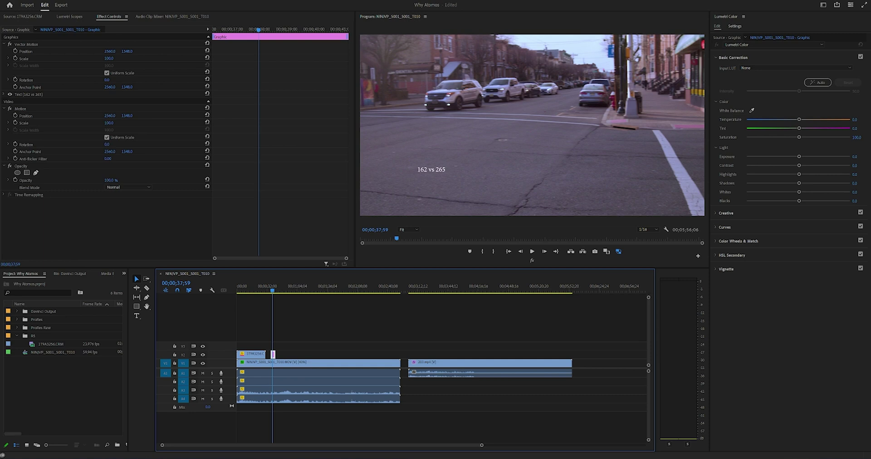
click(431, 169)
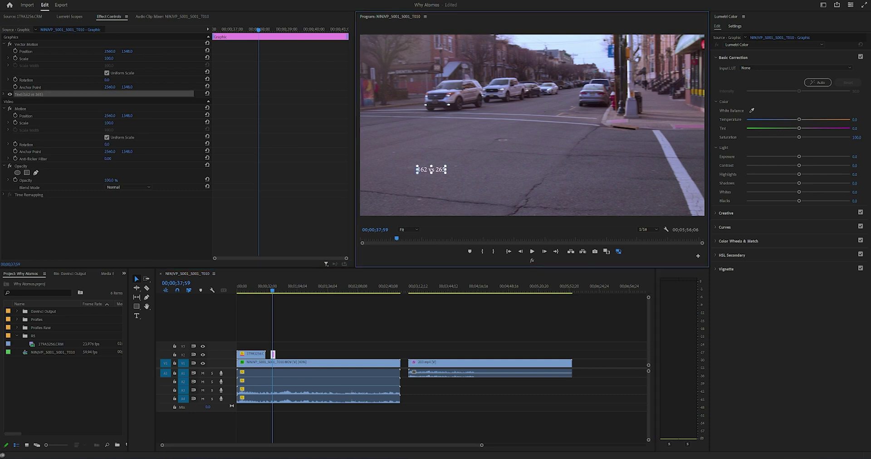
drag(446, 166, 650, 124)
drag(532, 154, 525, 121)
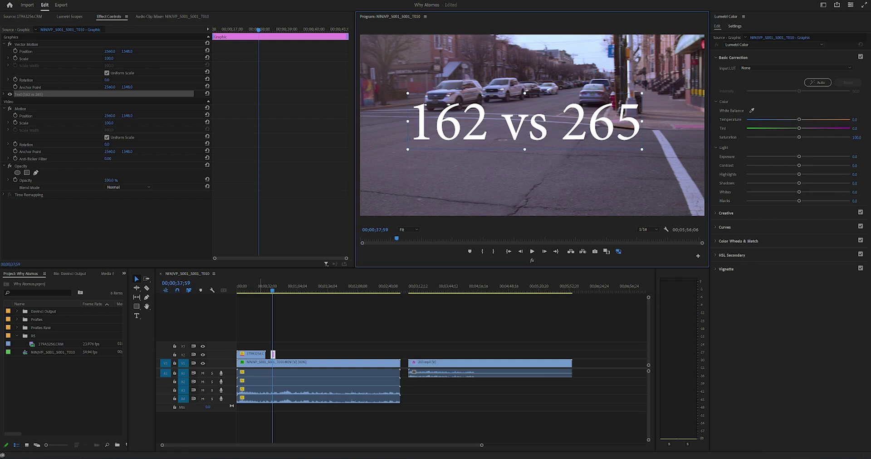
Select the 1T9A3256.CRM clip around 00;00;23;53 and show its Canon Cinema RAW Light source settings
click(259, 286)
click(253, 355)
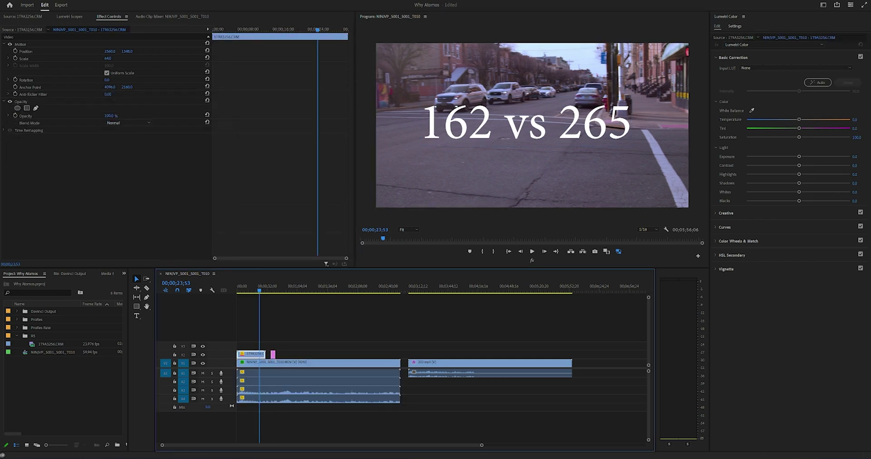
click(21, 30)
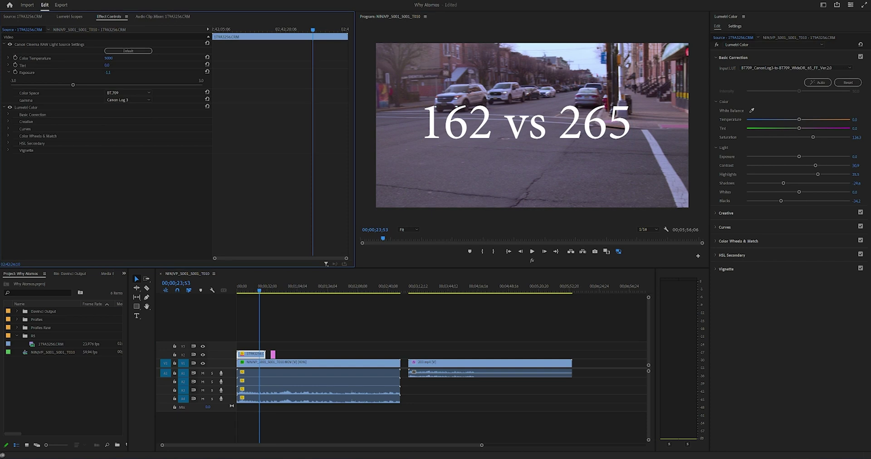
Select the NINJVP_S001_S001_T010 clip and preview its footage around 00;01;14;35 and 00;00;59;41
click(307, 286)
click(307, 363)
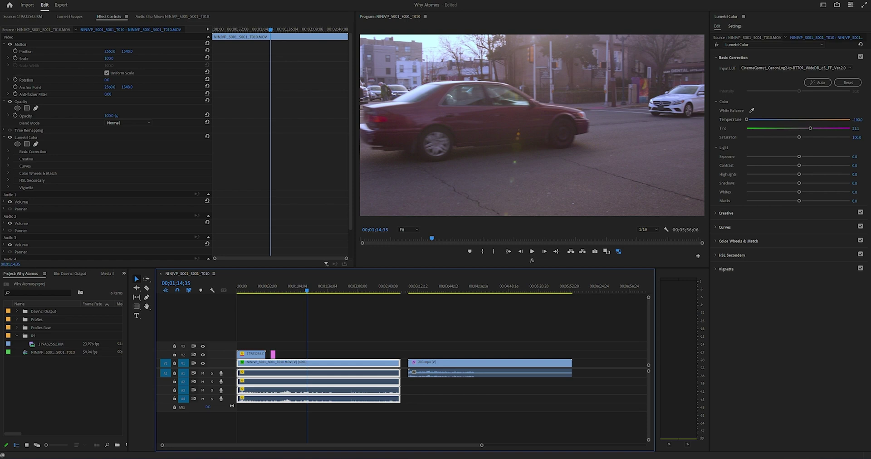
click(532, 252)
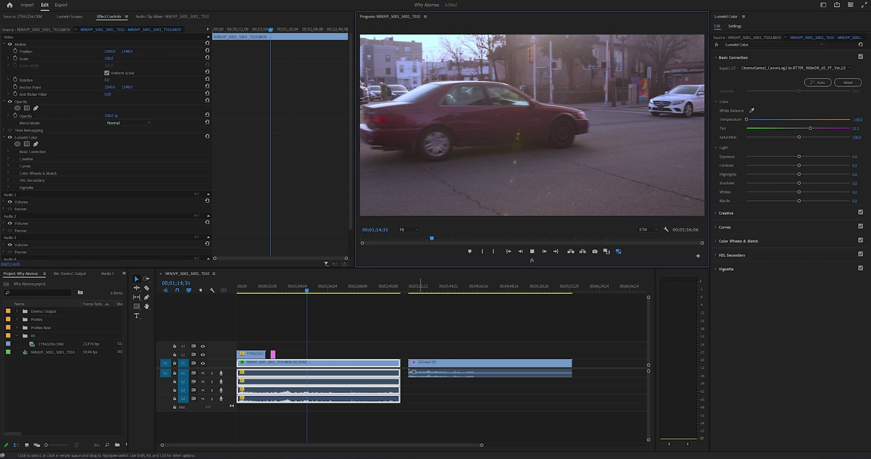
click(293, 286)
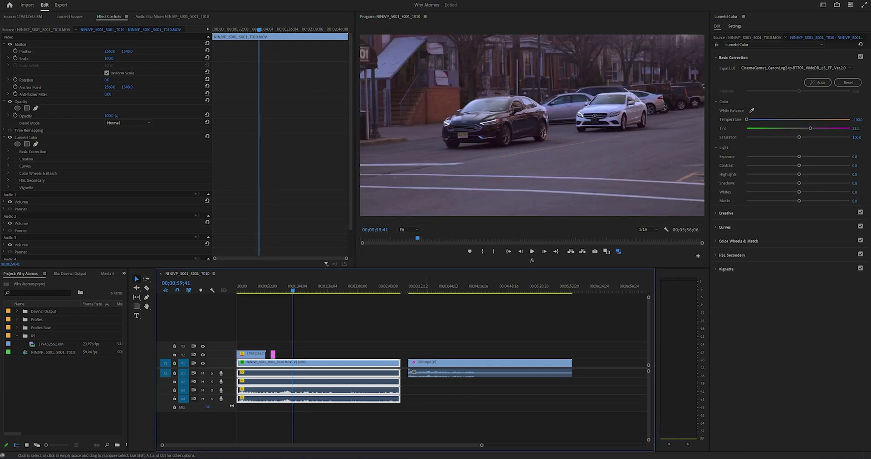